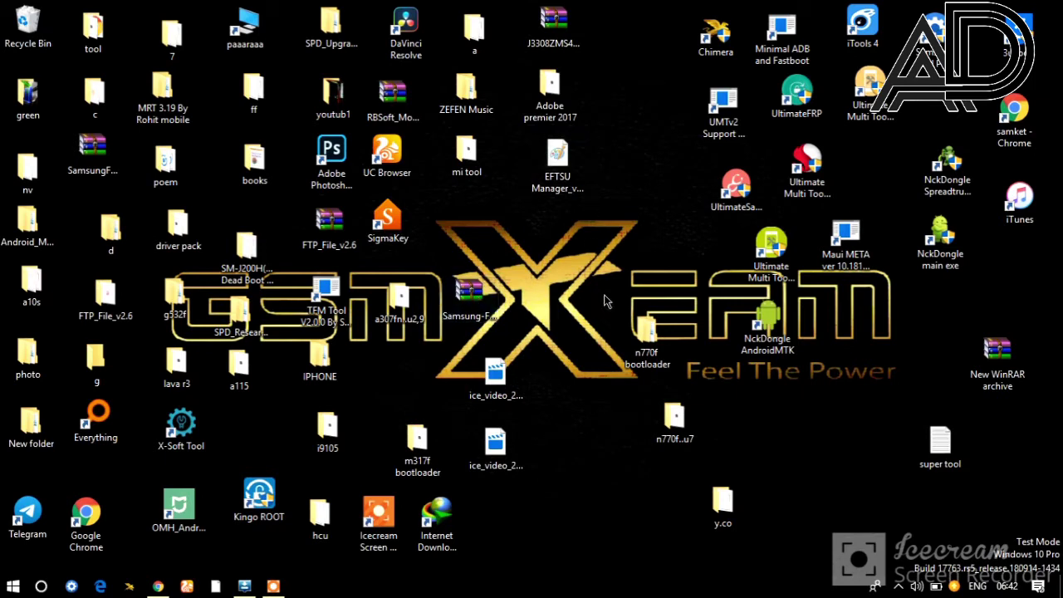
# Try to extract the SM-N770F firmware archive from the n770f bootloader folder into the desktop folder ff, replacing all existing files.
pyautogui.doubleClick(641, 337)
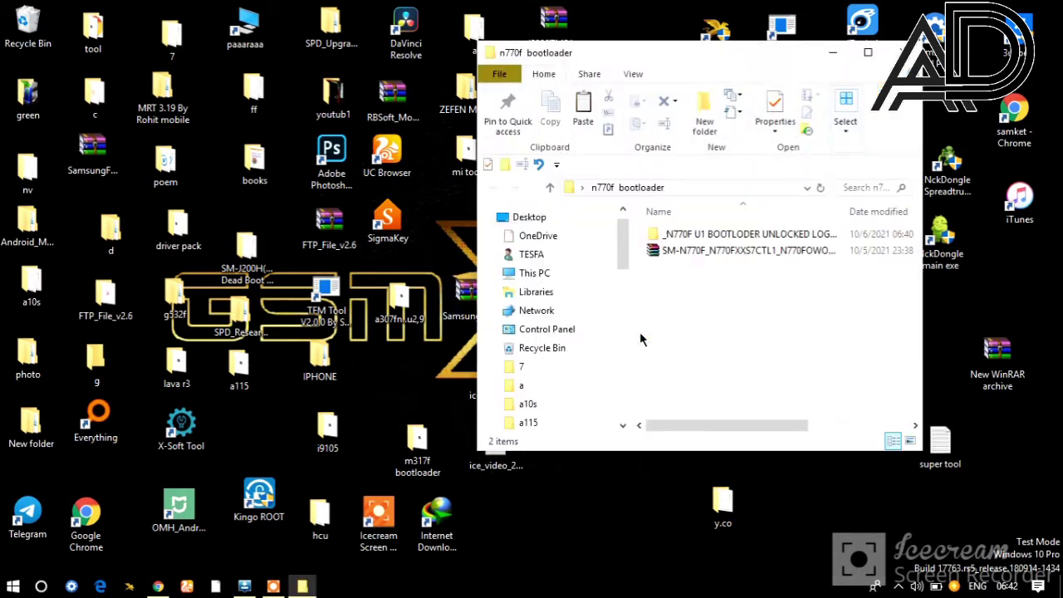
pyautogui.click(706, 251)
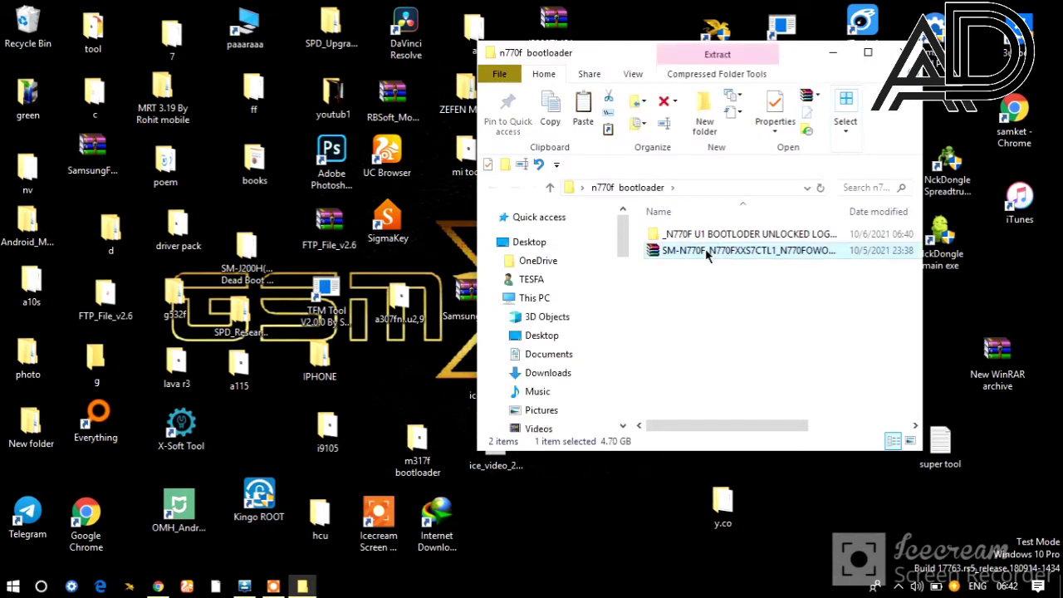
pyautogui.rightClick(705, 251)
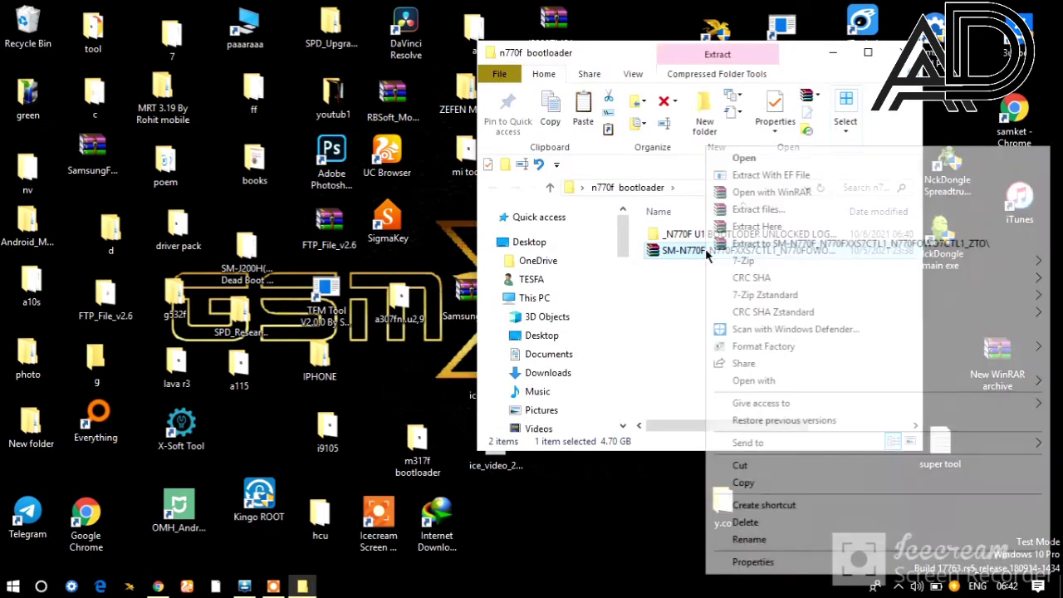
pyautogui.click(753, 211)
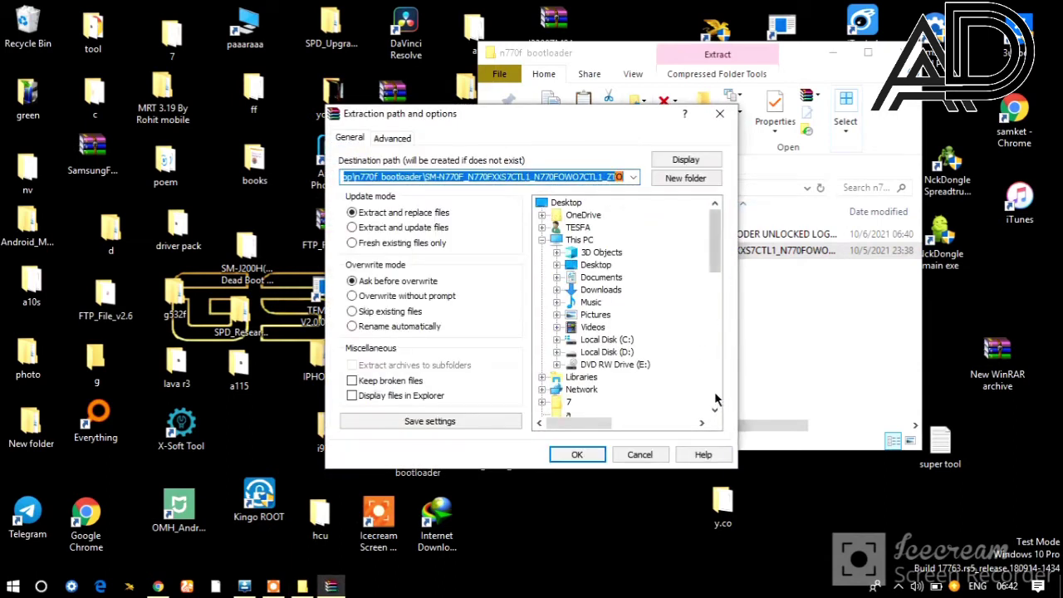
pyautogui.scroll(-12, 716, 408)
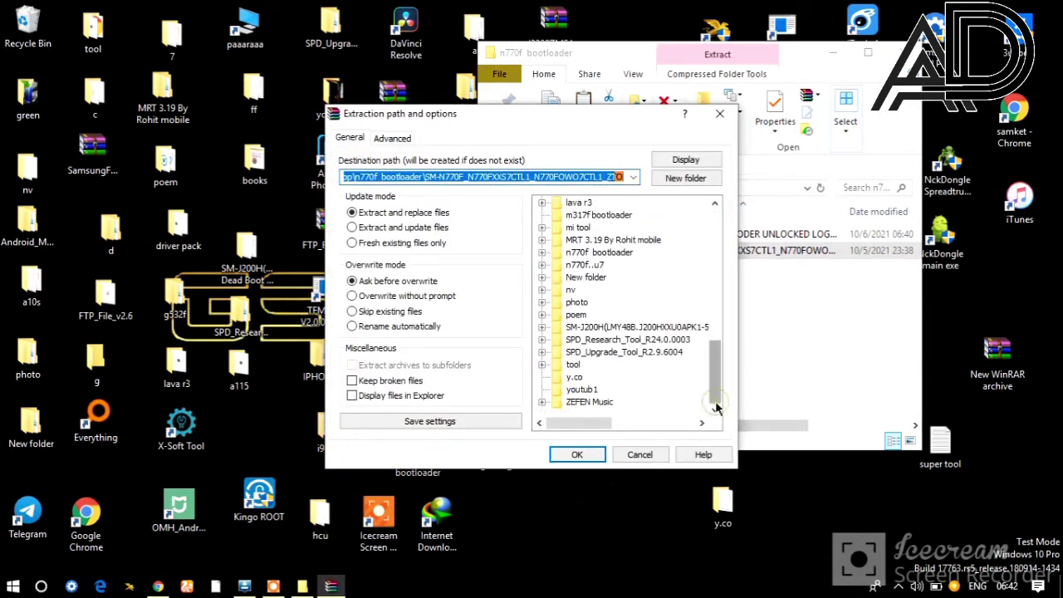
pyautogui.click(558, 266)
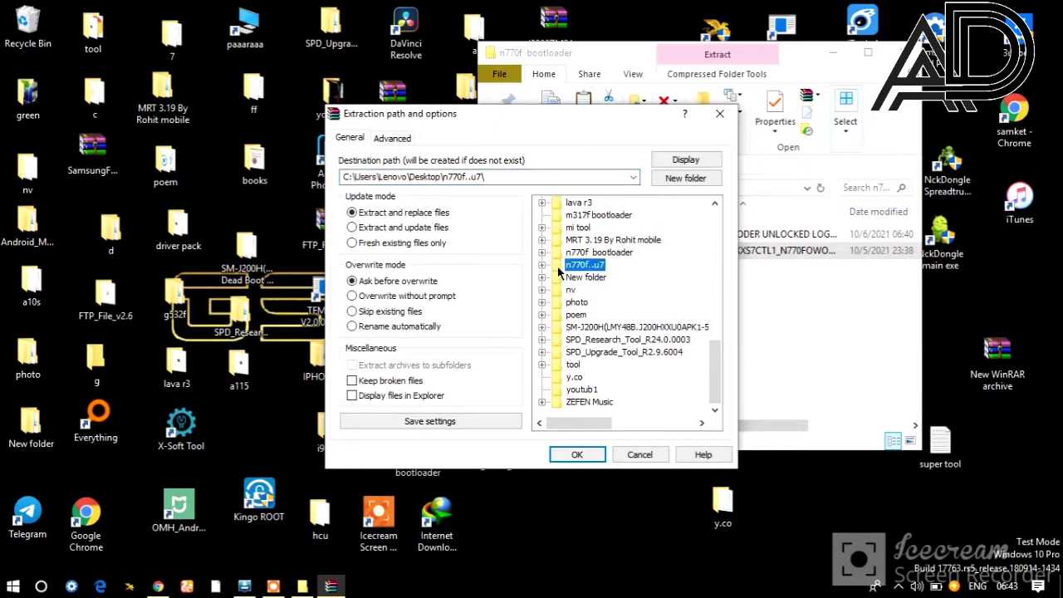
pyautogui.press('f')
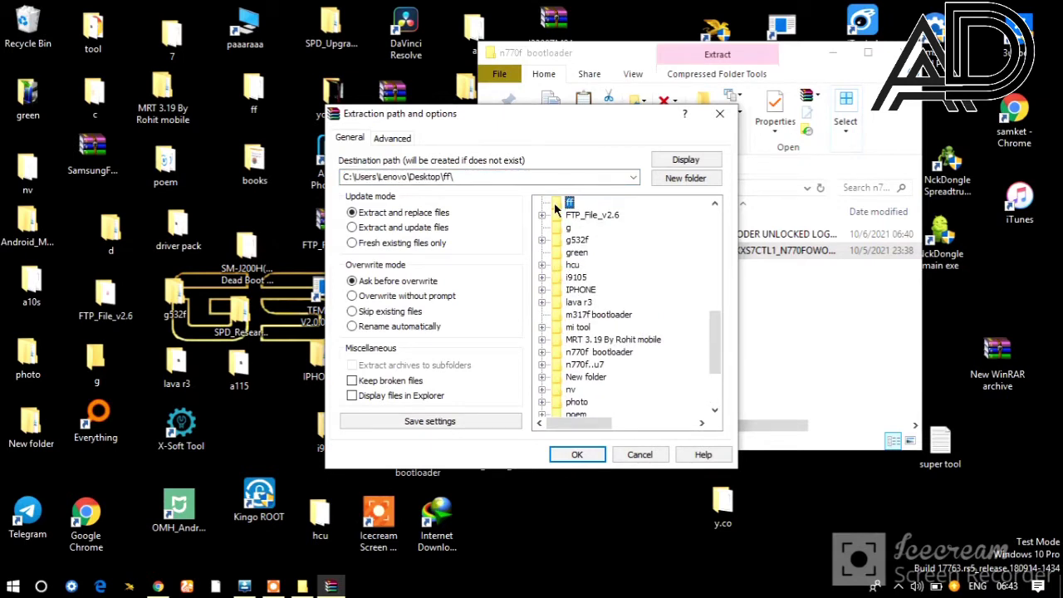
pyautogui.click(576, 455)
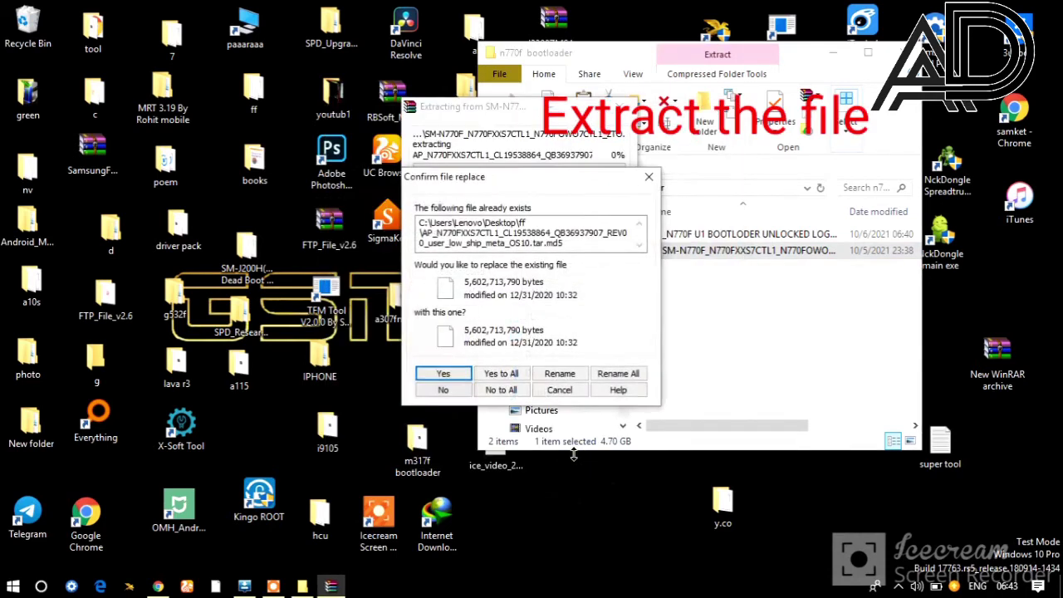
pyautogui.click(504, 375)
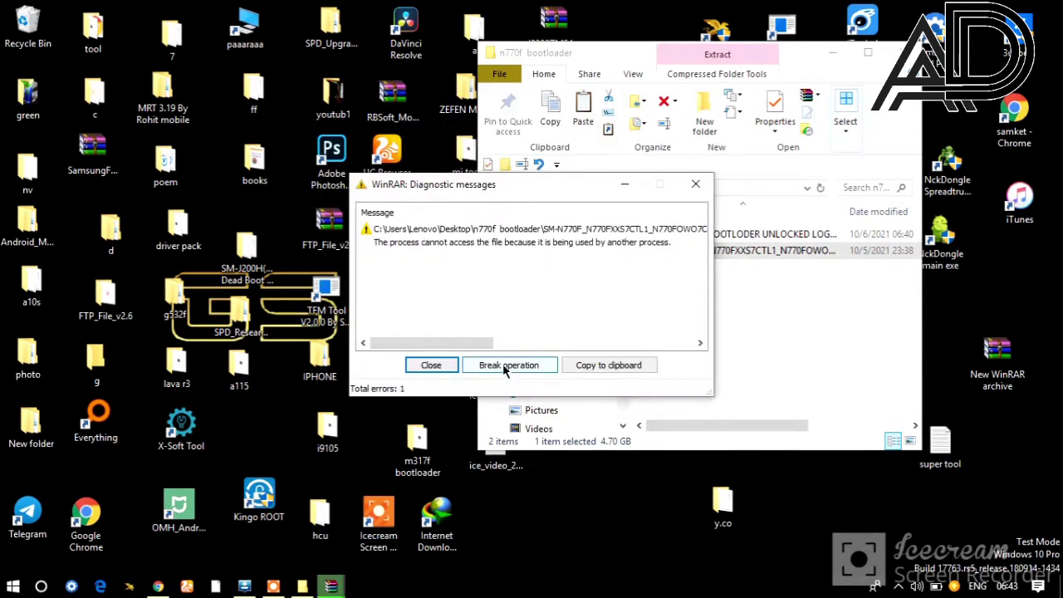
pyautogui.click(433, 366)
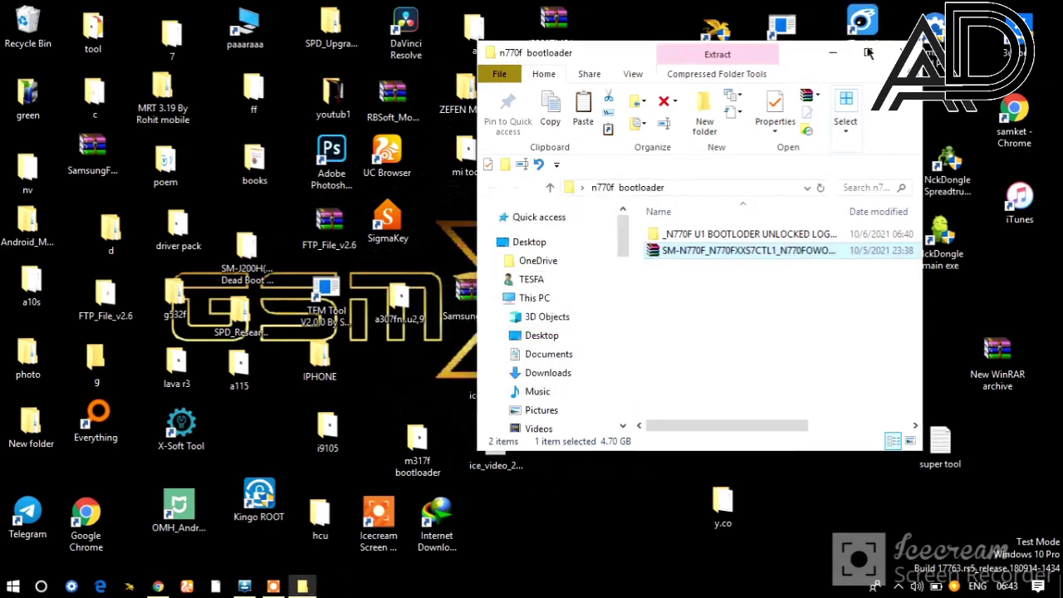
pyautogui.click(901, 52)
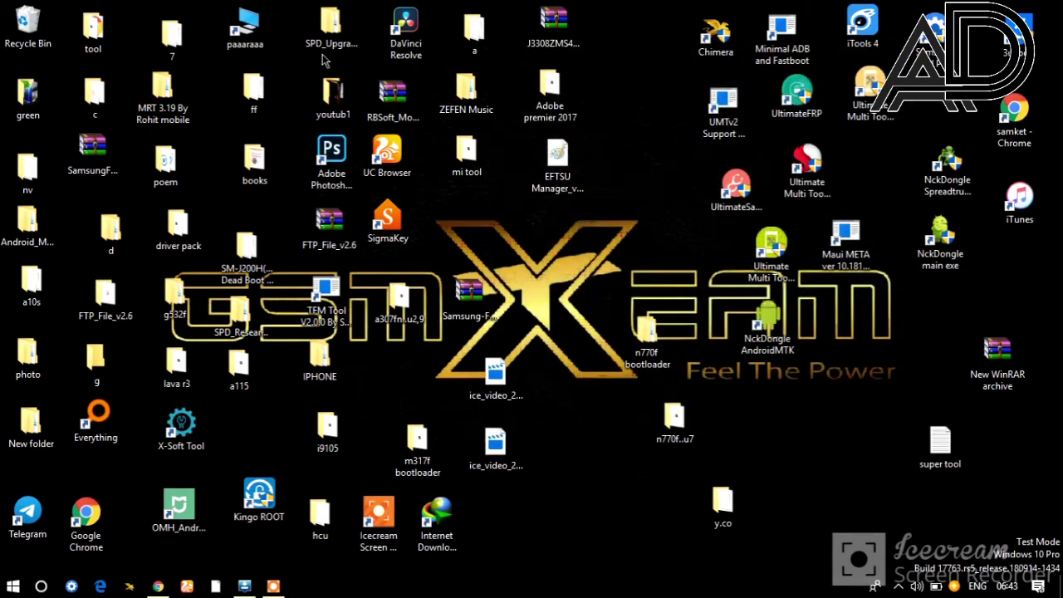
# Open the ff folder from the desktop in a maximized window and select its BL firmware file.
pyautogui.doubleClick(253, 89)
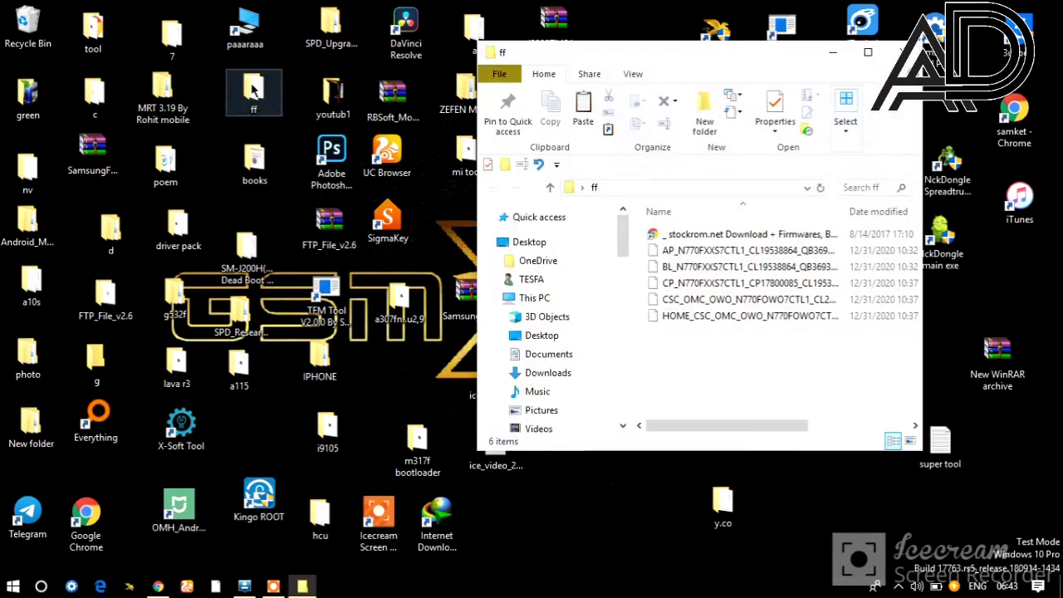
pyautogui.click(869, 52)
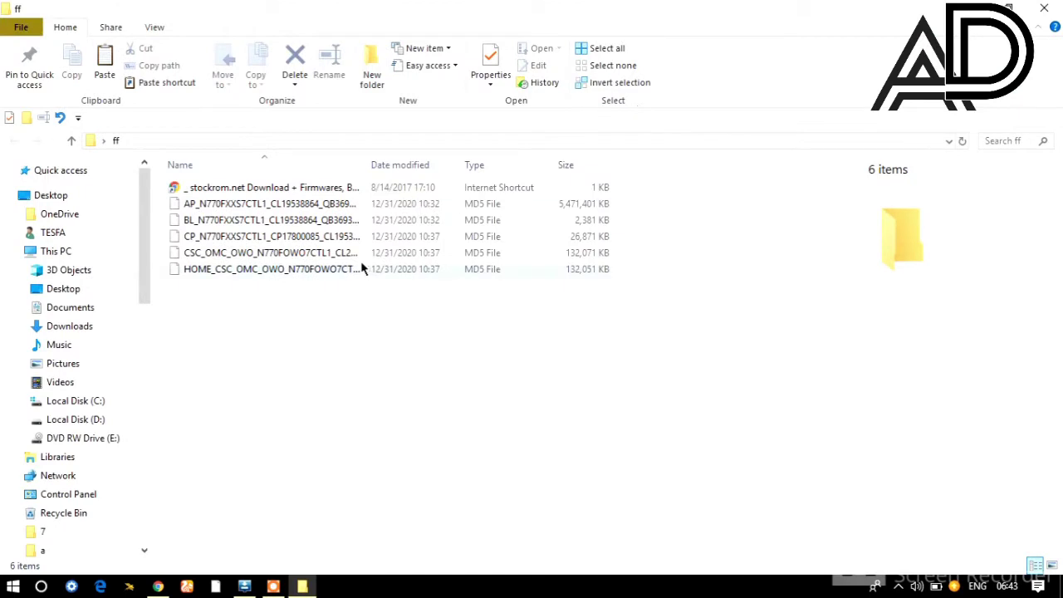
pyautogui.click(299, 208)
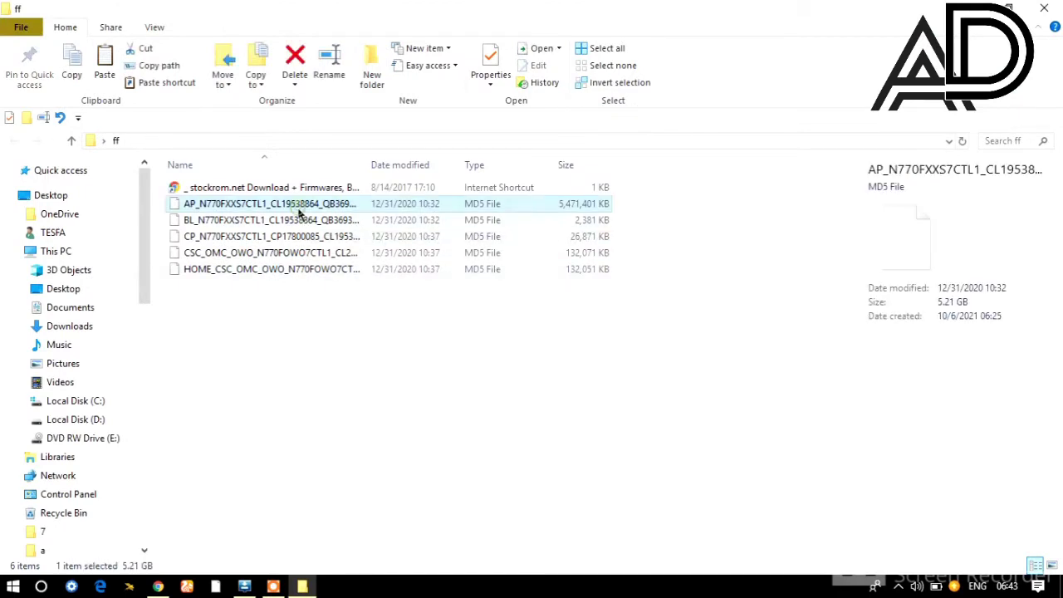
pyautogui.click(292, 221)
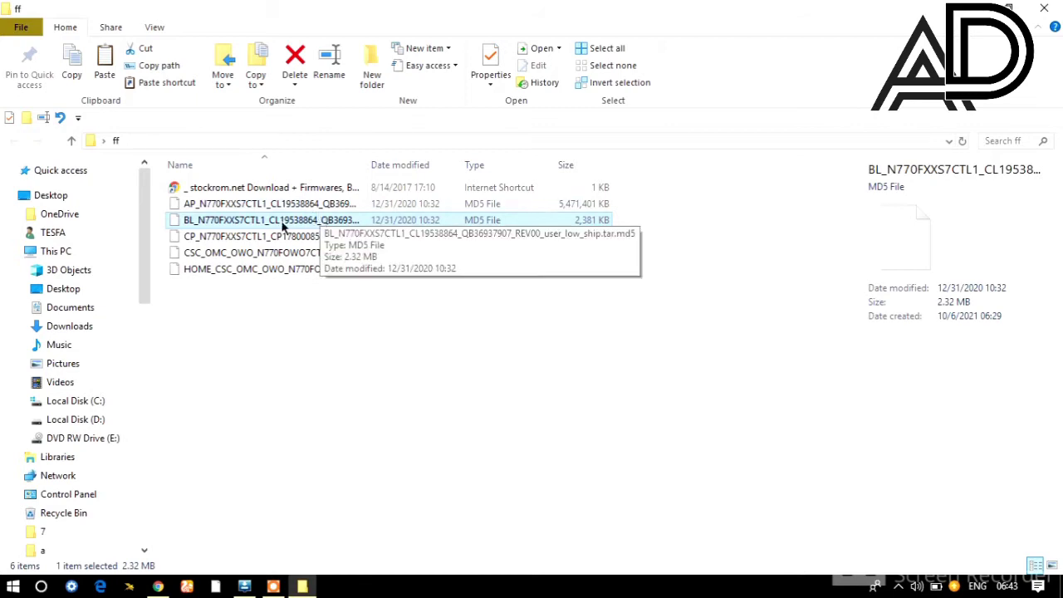
# Open the BL_N770FXXS7CTL1 firmware file as an archive with 7-Zip.
pyautogui.doubleClick(284, 225)
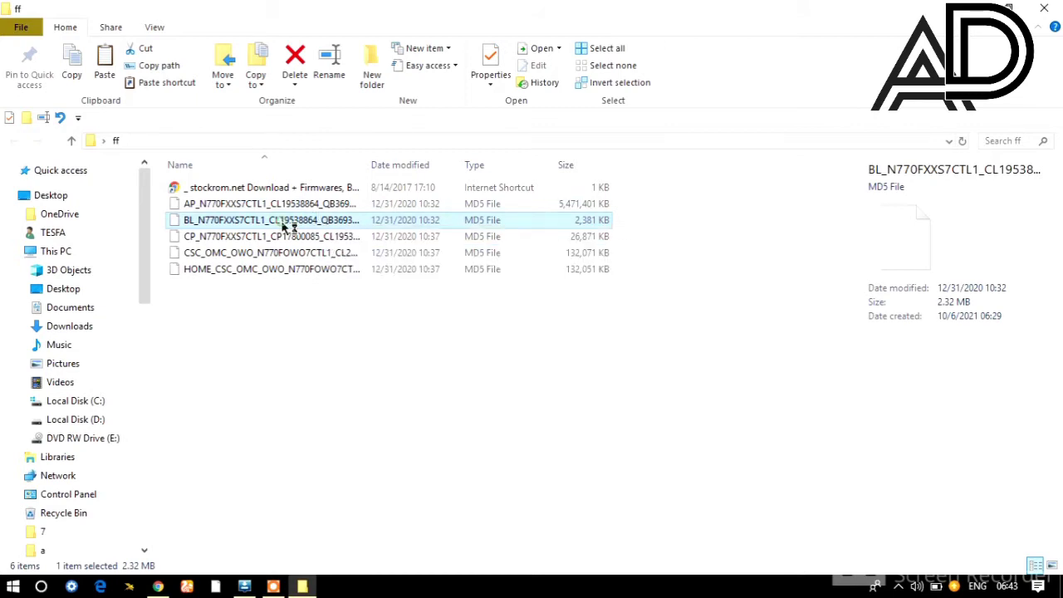
pyautogui.click(281, 221)
pyautogui.click(277, 340)
pyautogui.click(280, 221)
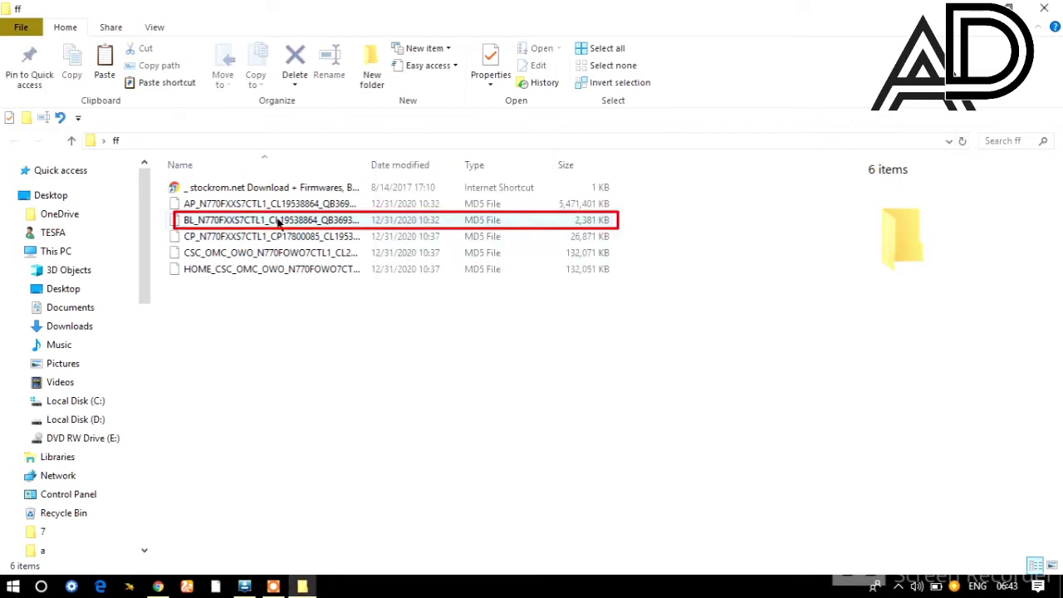
pyautogui.rightClick(279, 221)
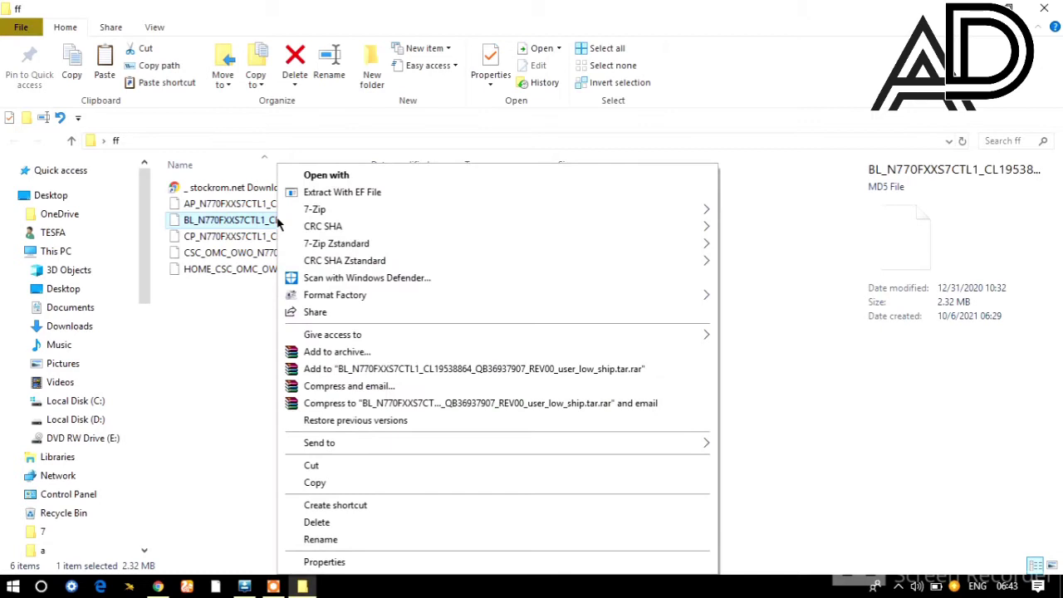
pyautogui.moveTo(327, 207)
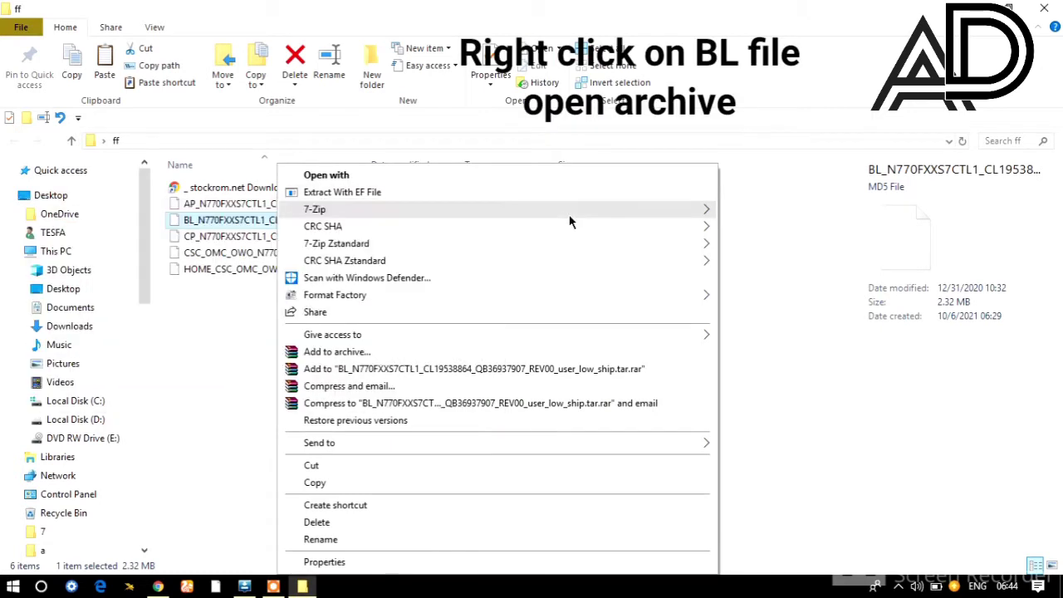
pyautogui.moveTo(562, 209)
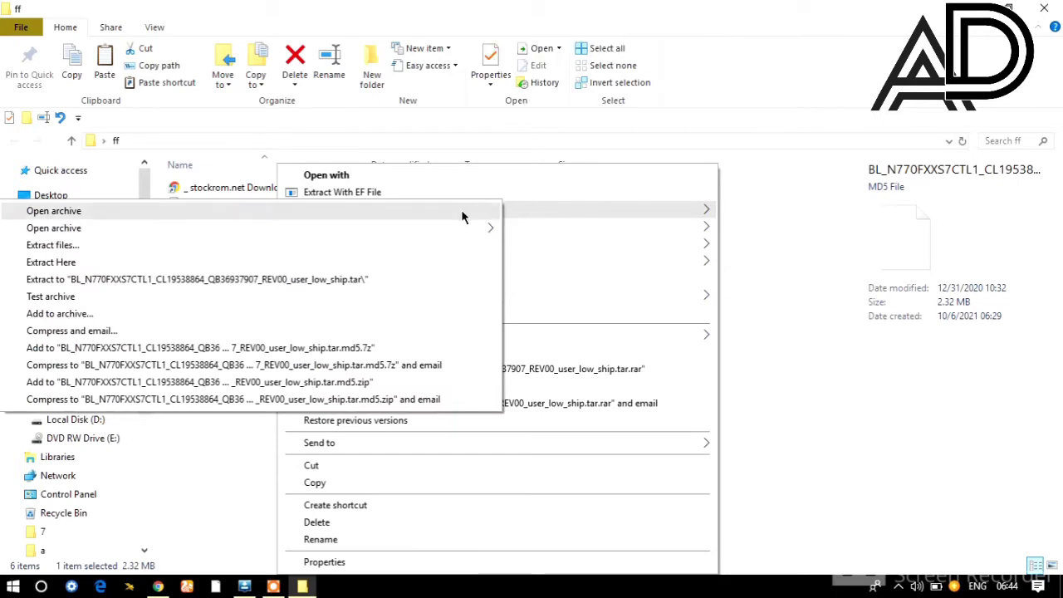
pyautogui.click(53, 212)
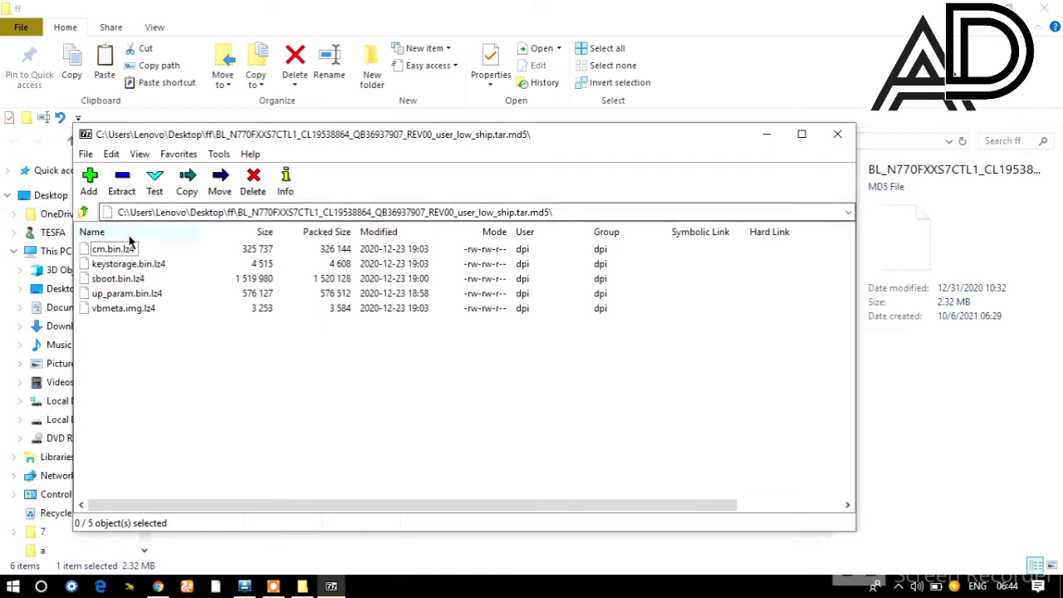
# Copy up_param.bin.lz4 out of the BL archive to the Desktop\ff folder and minimize the archive window.
pyautogui.click(133, 296)
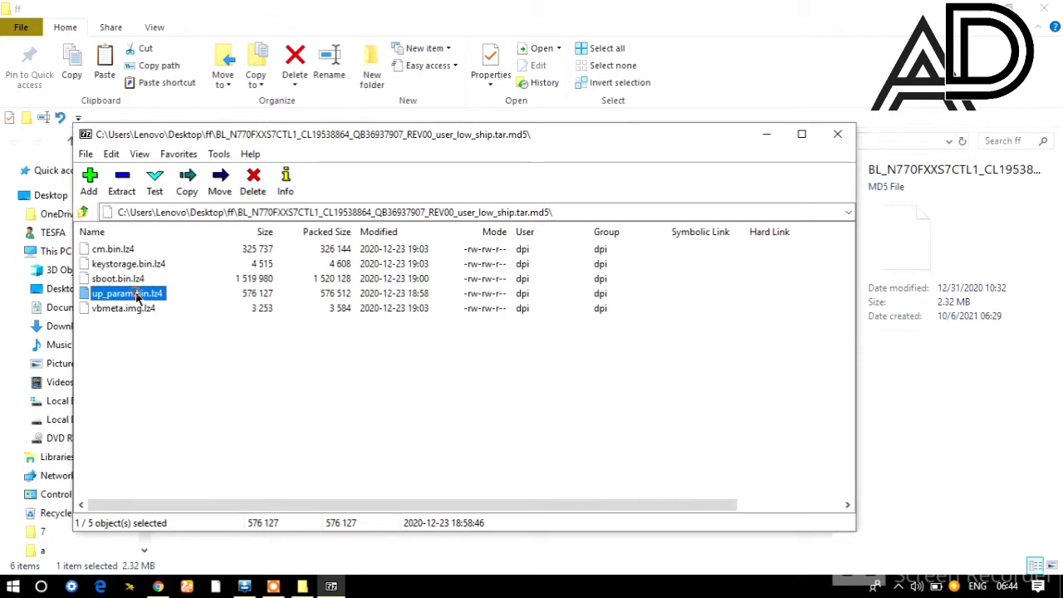
pyautogui.rightClick(138, 299)
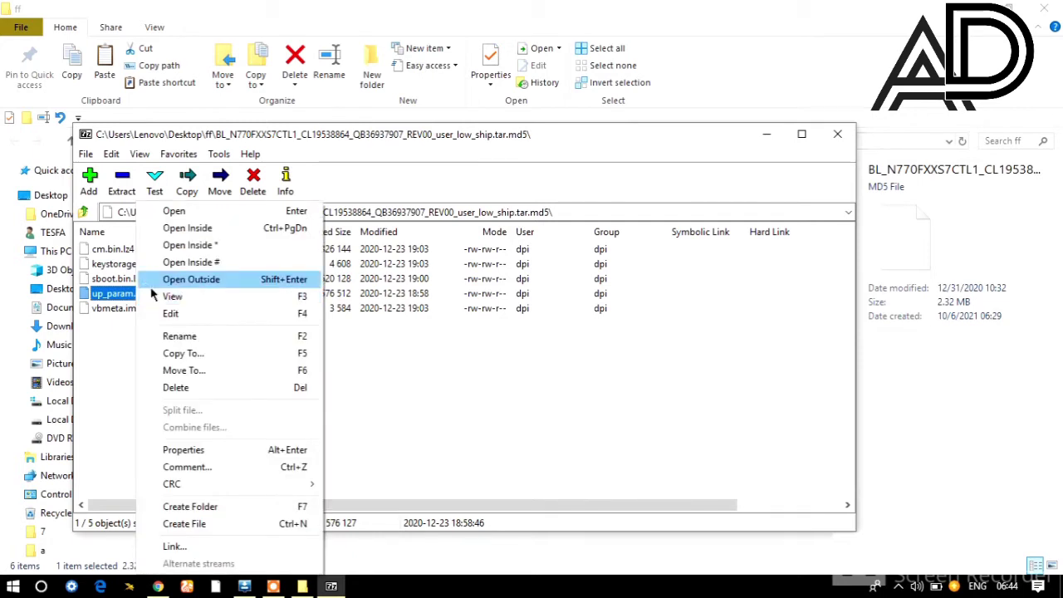
pyautogui.click(187, 358)
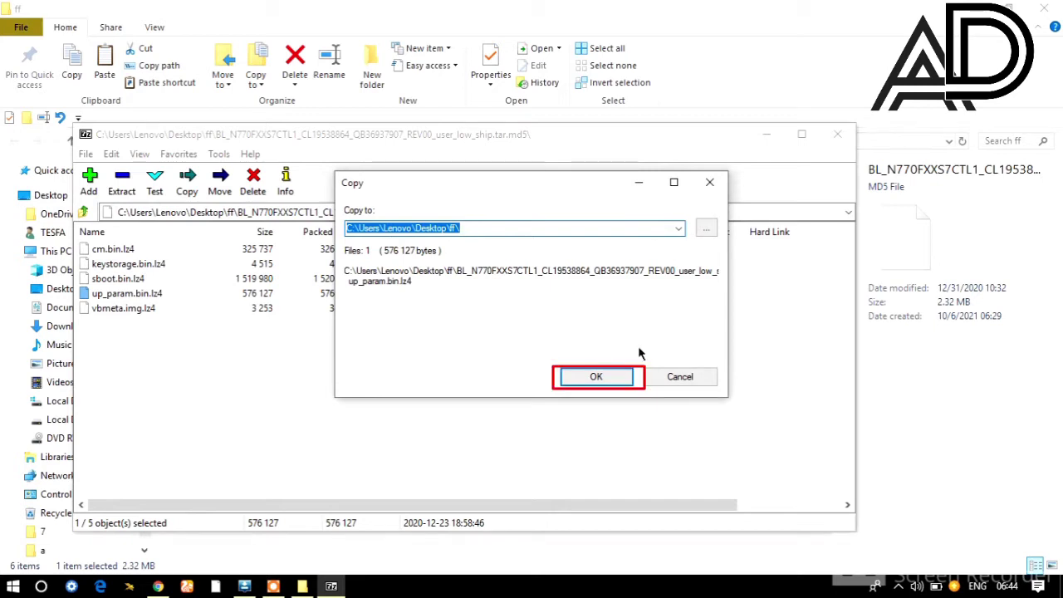
pyautogui.click(596, 376)
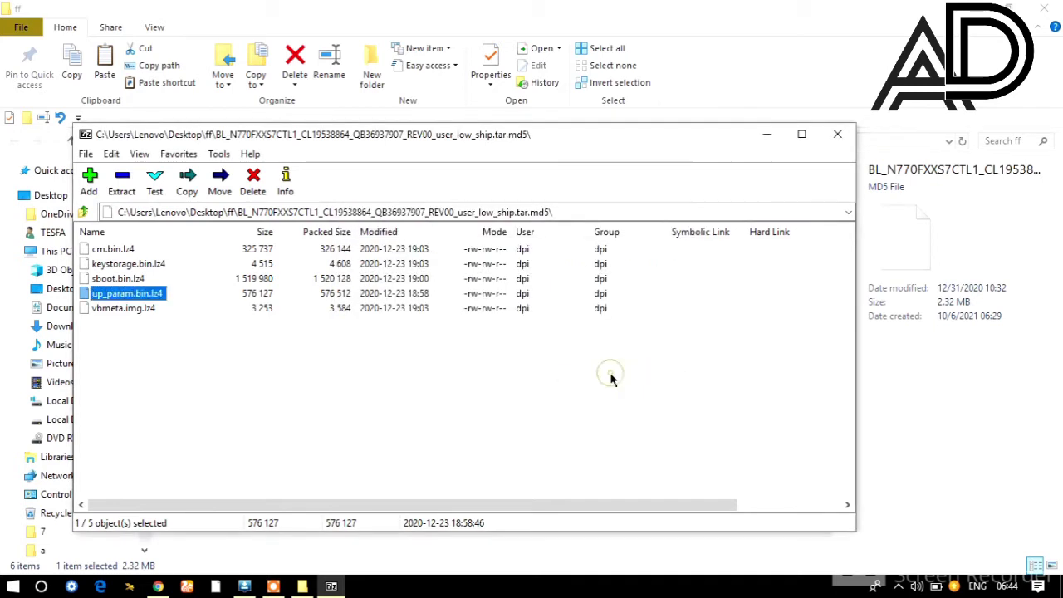
pyautogui.click(767, 134)
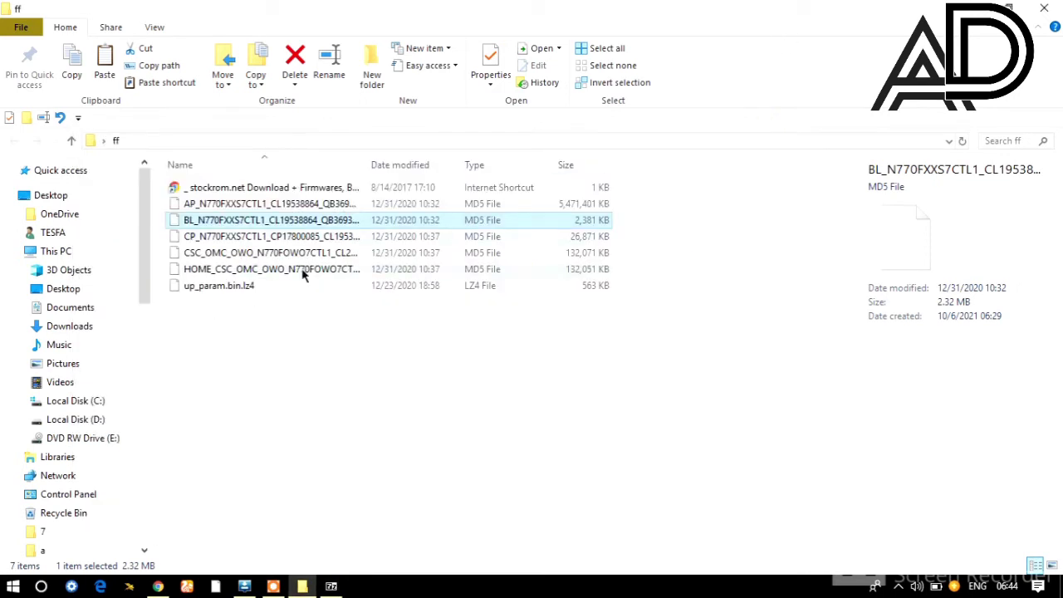
# Try to extract up_param.bin.lz4 in place with the regular 7-Zip and dismiss the extraction window.
pyautogui.click(235, 287)
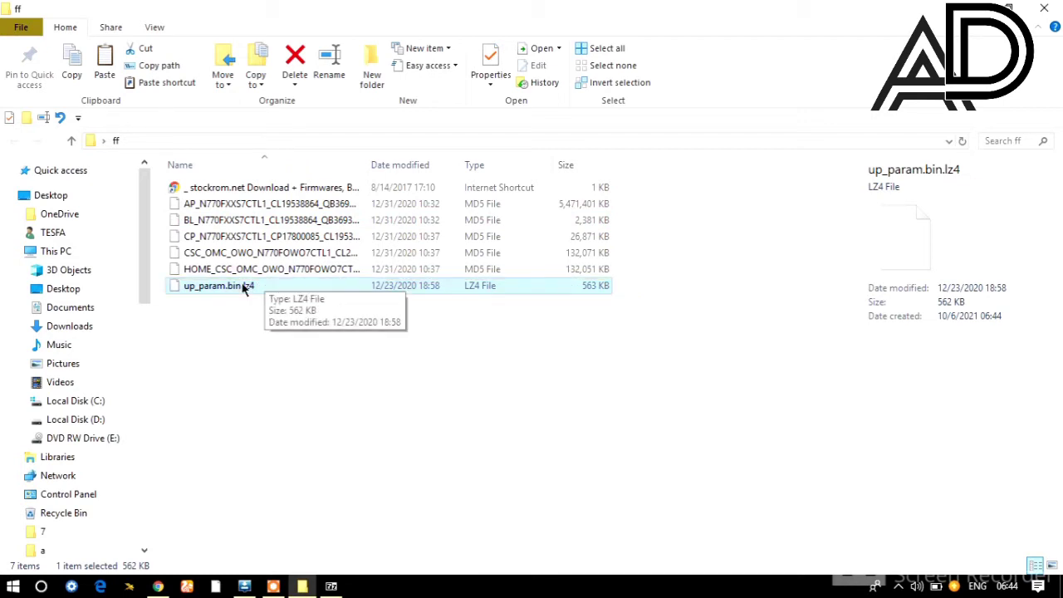
pyautogui.rightClick(244, 287)
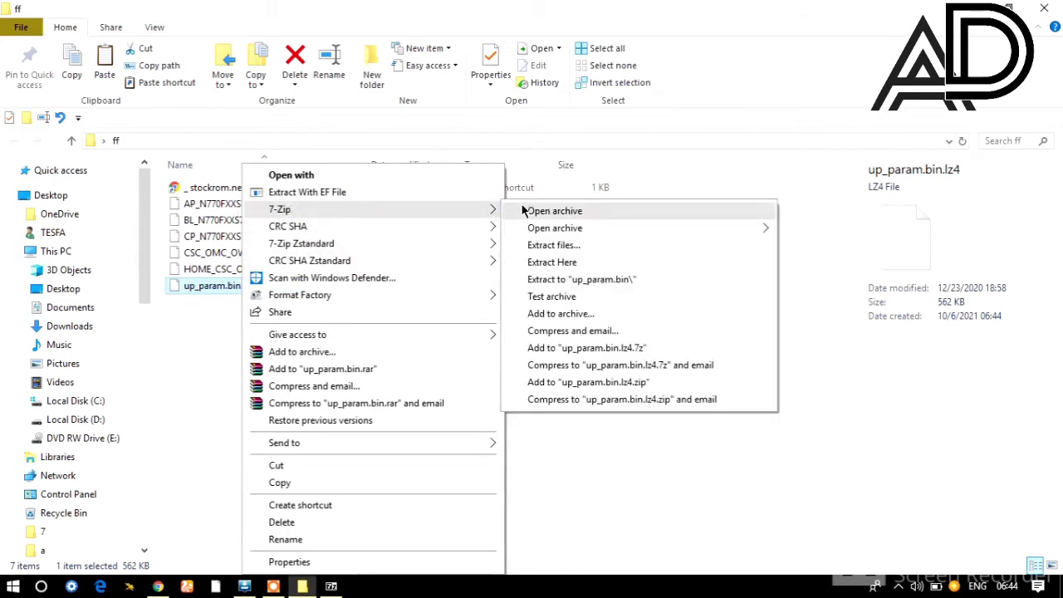
pyautogui.click(551, 263)
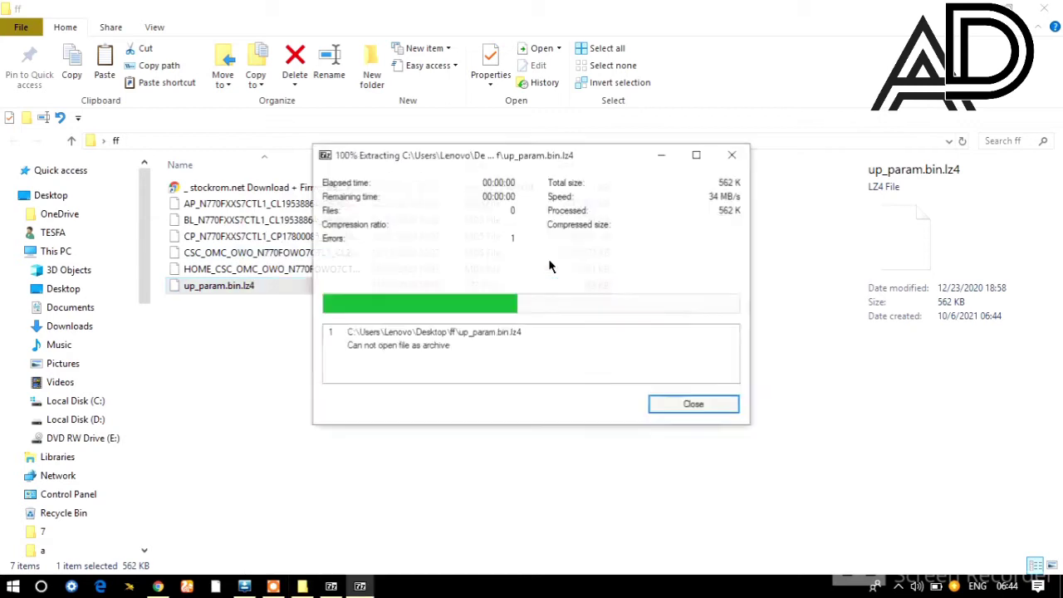
pyautogui.click(733, 156)
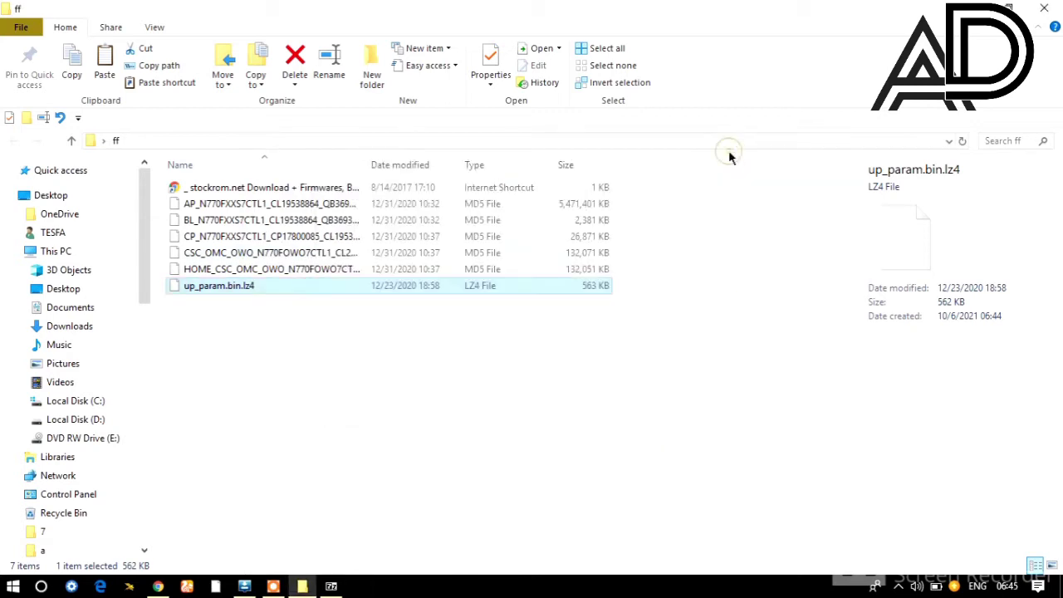
# Extract up_param.bin.lz4 into the current ff folder with 7-Zip Zstandard.
pyautogui.rightClick(232, 286)
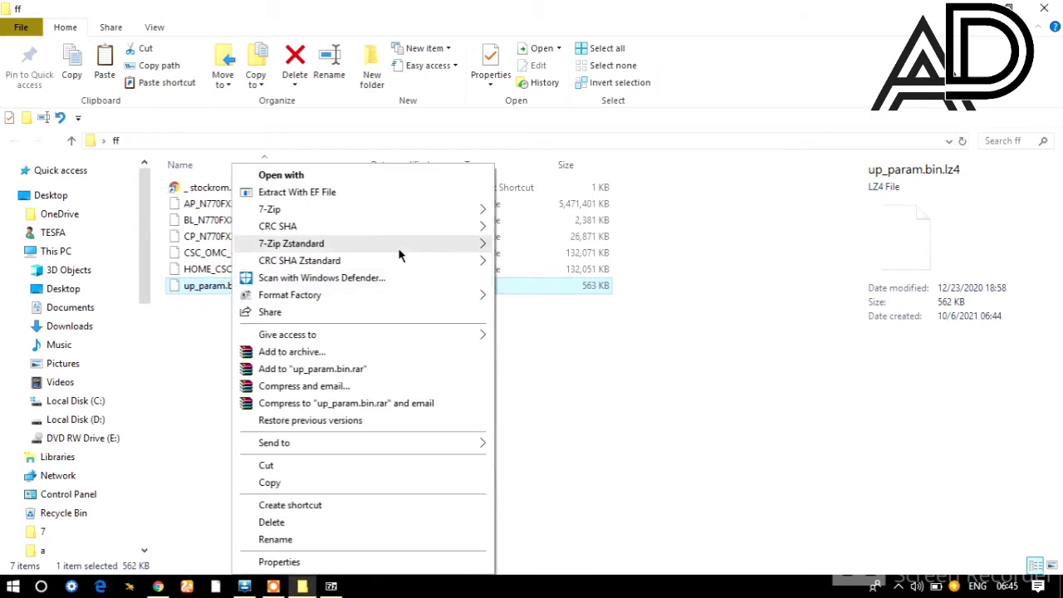
pyautogui.moveTo(415, 246)
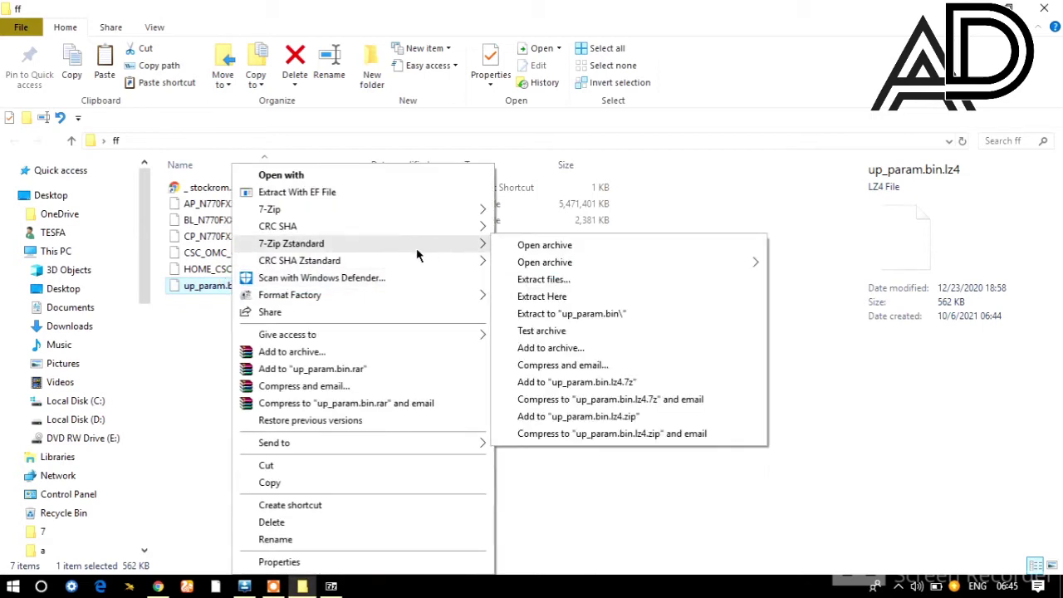
pyautogui.click(538, 296)
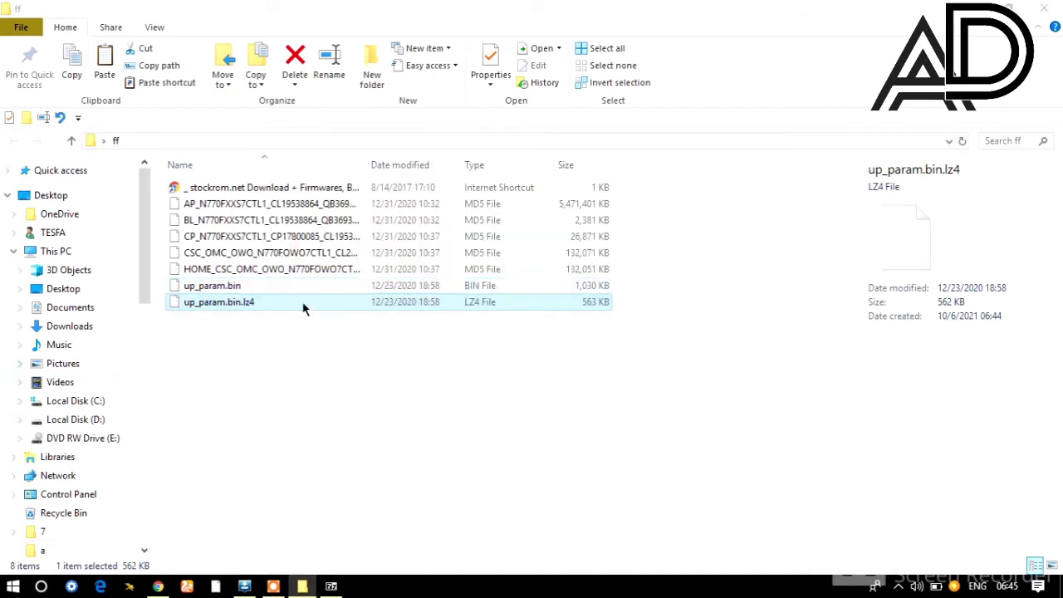
# Delete the compressed up_param.bin.lz4 from the ff folder, keeping the extracted up_param.bin.
pyautogui.click(220, 287)
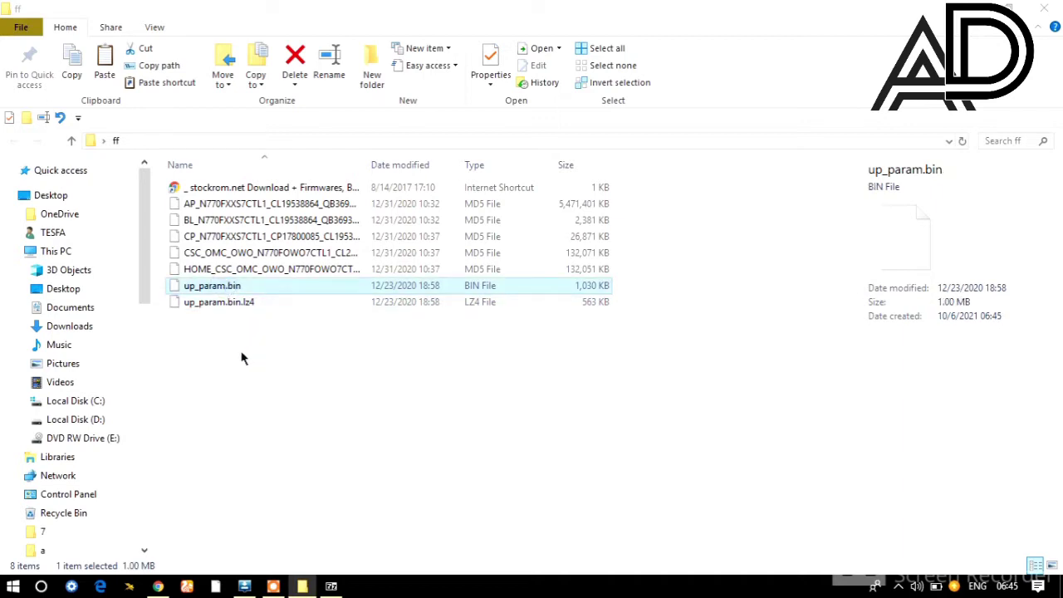
pyautogui.click(241, 304)
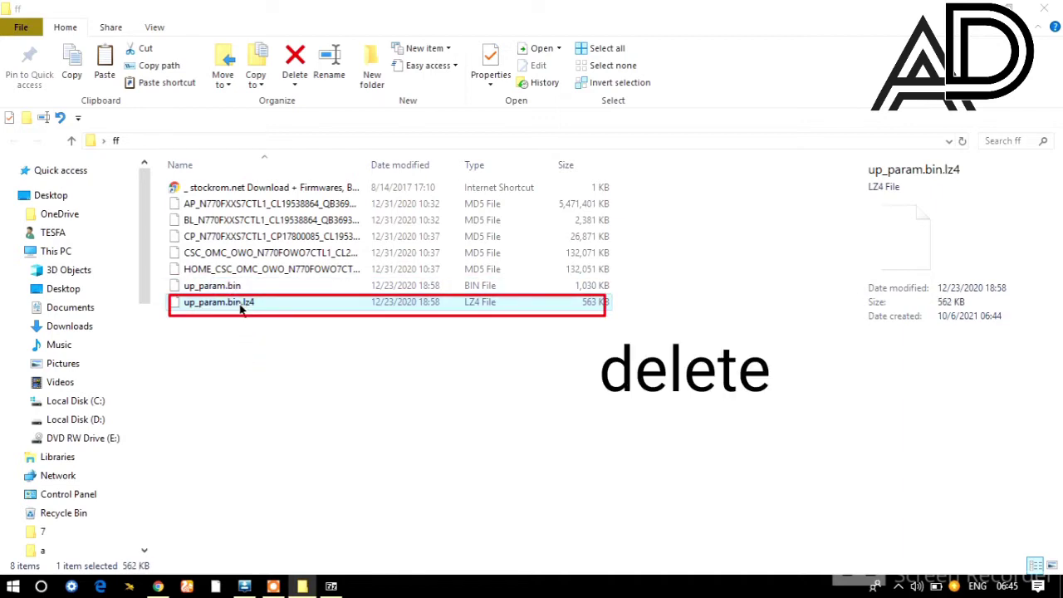
pyautogui.rightClick(241, 306)
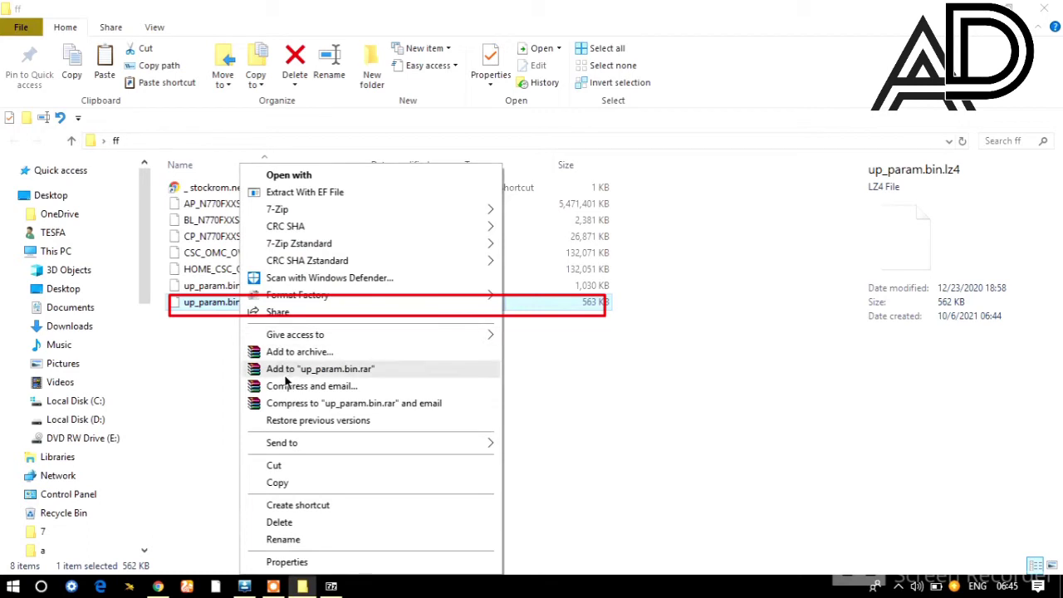
pyautogui.click(280, 522)
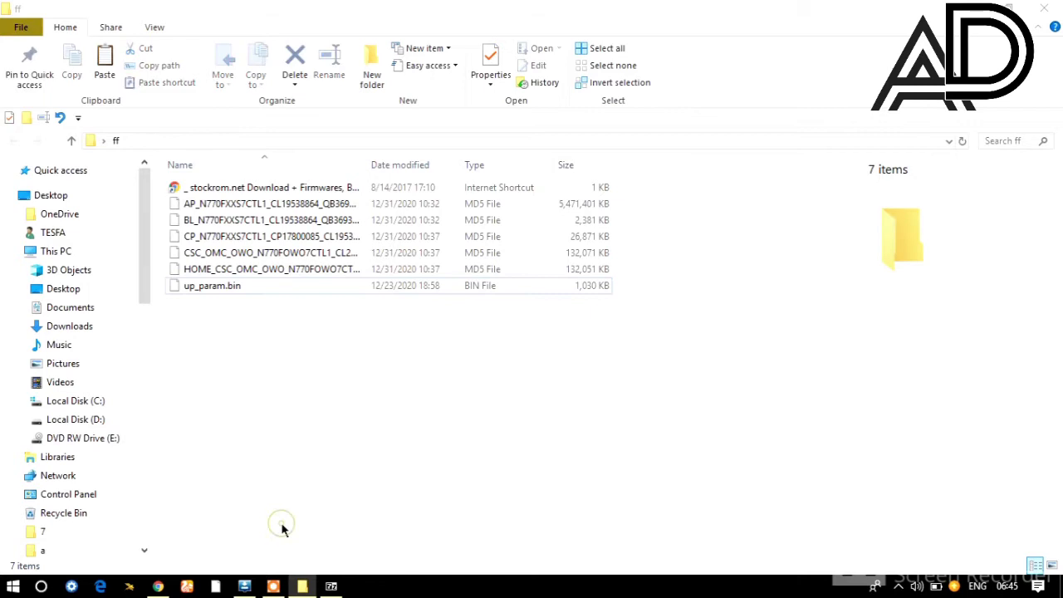
# Open up_param.bin as an archive with 7-Zip Zstandard and maximize the archive window.
pyautogui.click(233, 286)
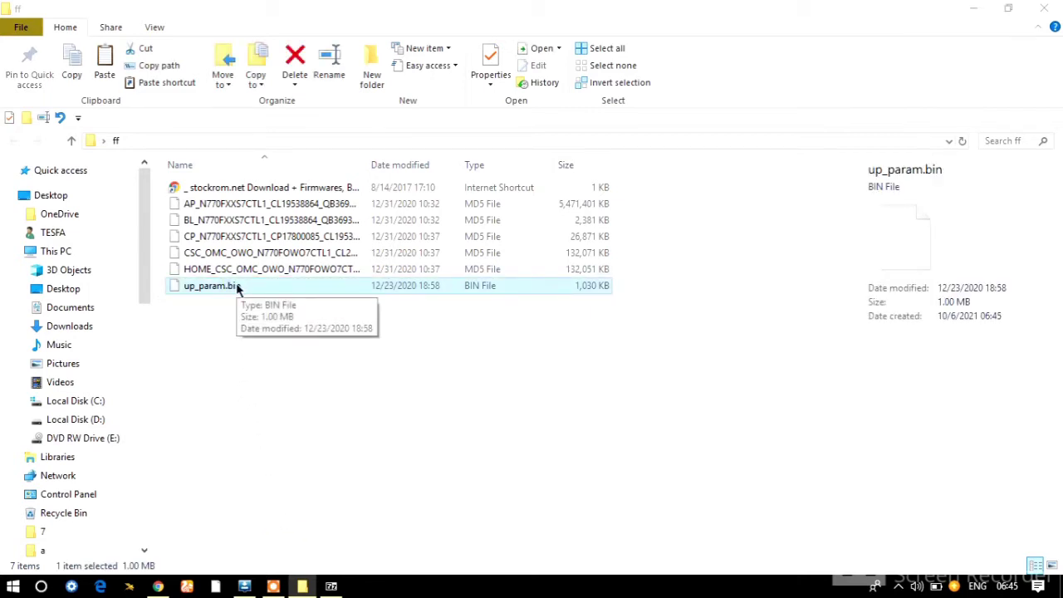
pyautogui.rightClick(237, 286)
pyautogui.moveTo(321, 263)
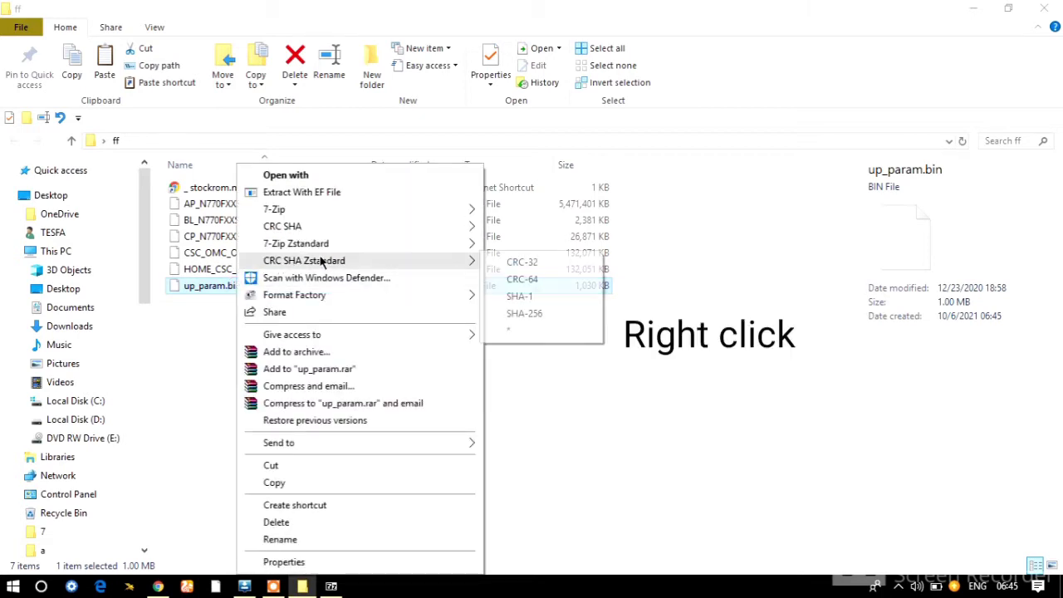
pyautogui.moveTo(340, 245)
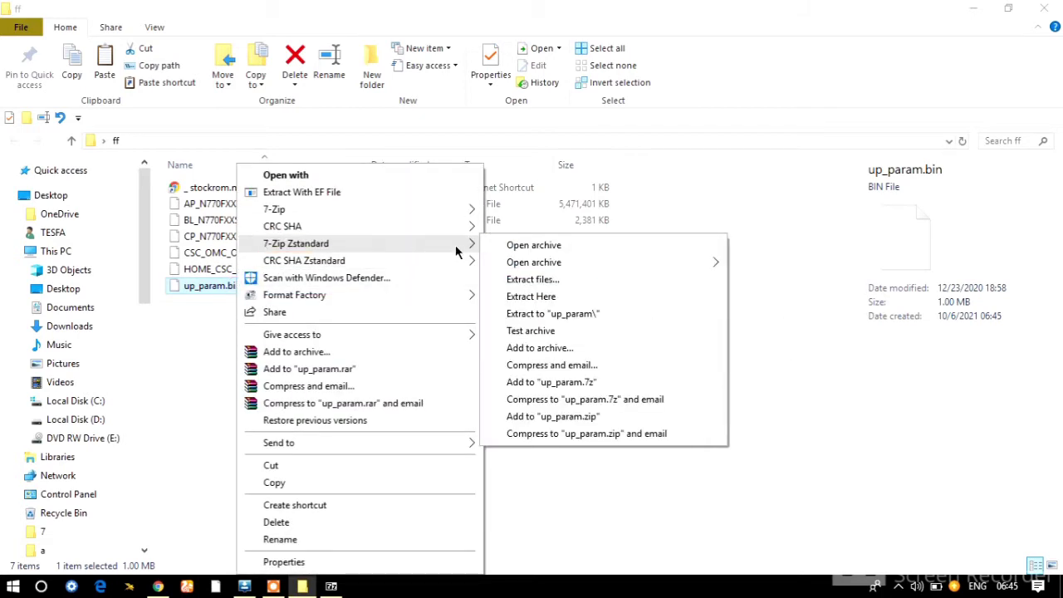
pyautogui.click(541, 246)
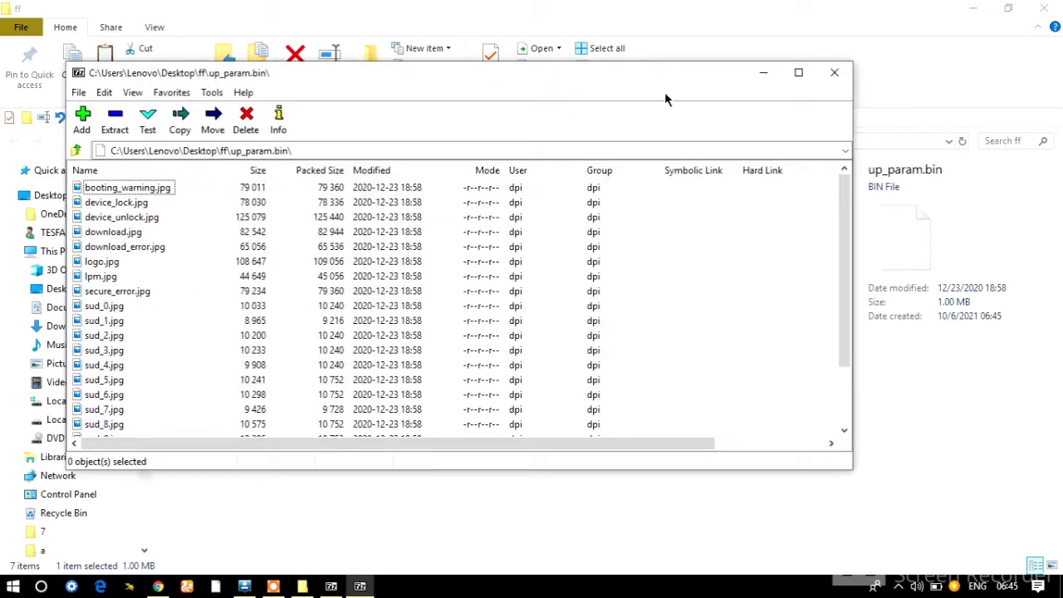
pyautogui.click(799, 73)
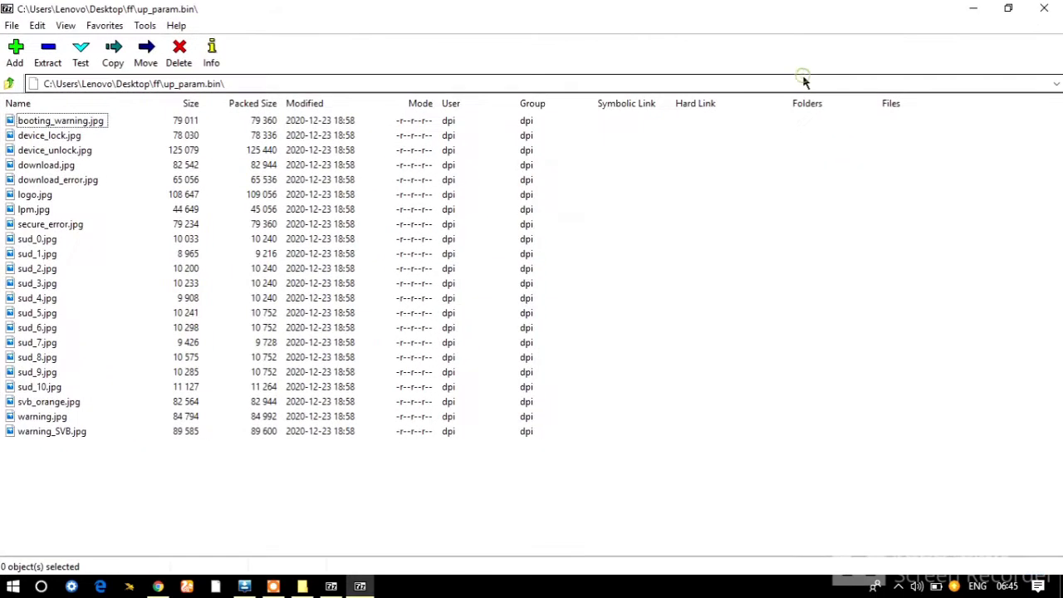
# View the images booting_warning.jpg and svb_orange.jpg from the up_param.bin archive, closing each one after viewing.
pyautogui.click(70, 123)
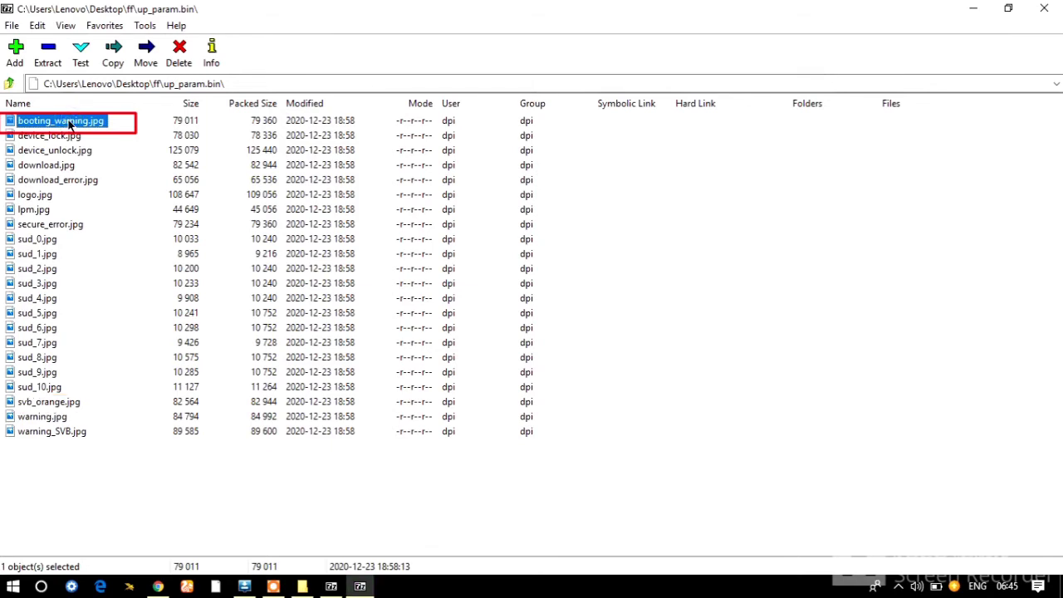
pyautogui.press('Return')
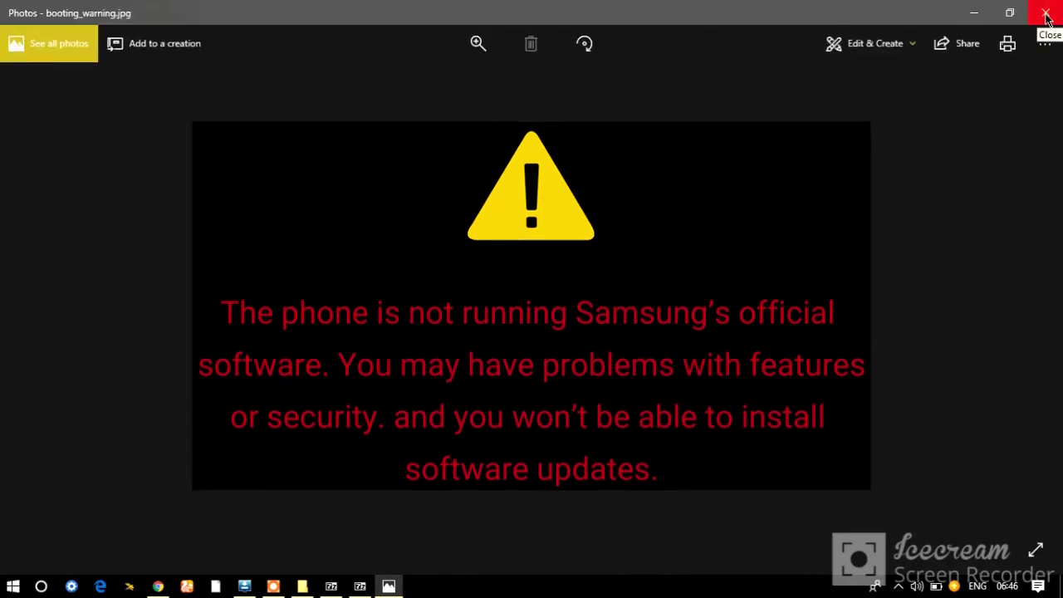
pyautogui.click(1046, 14)
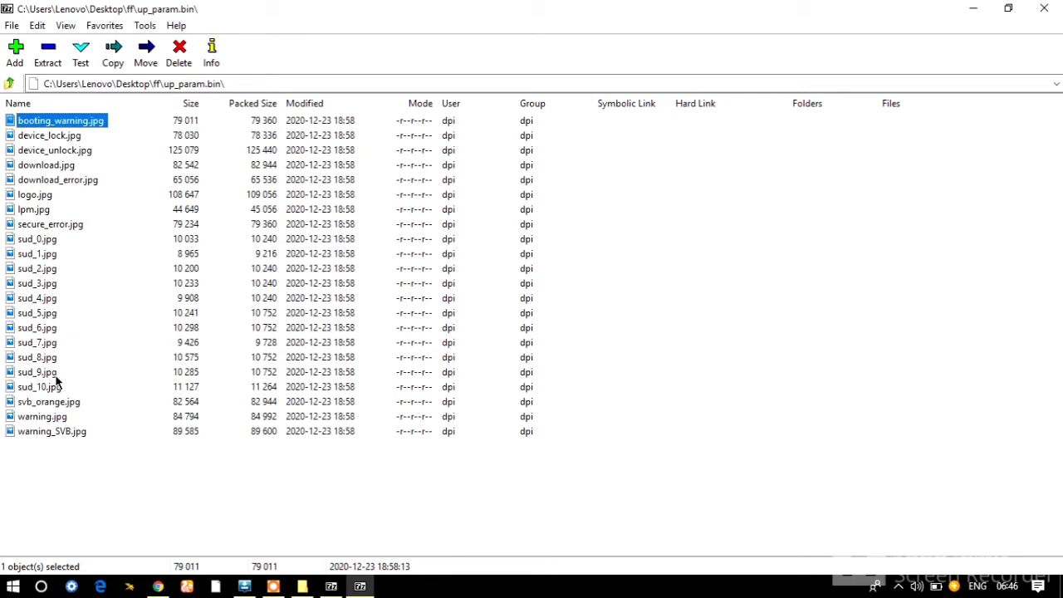
pyautogui.click(46, 402)
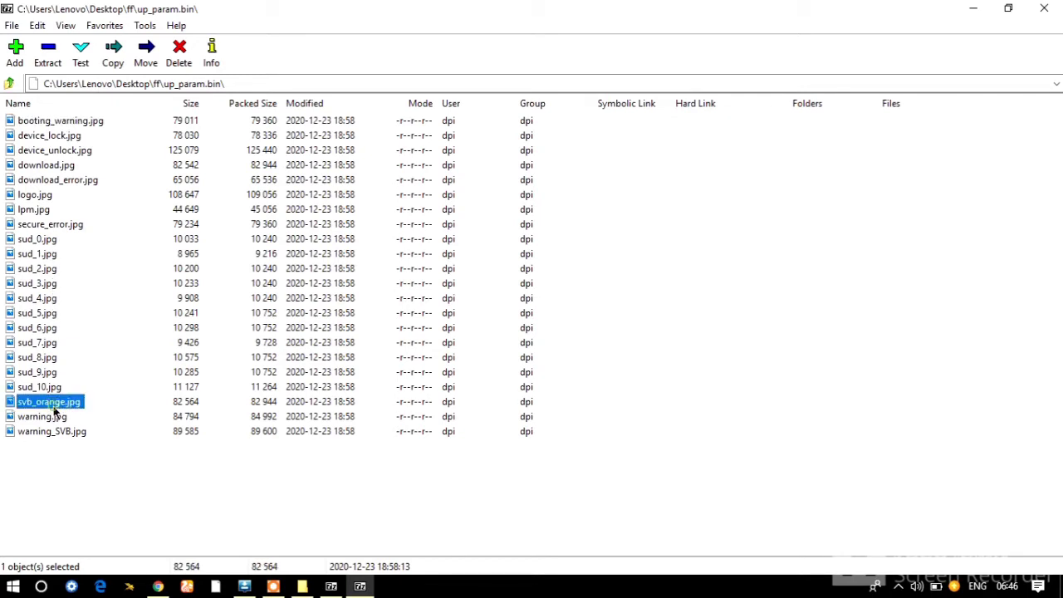
pyautogui.doubleClick(54, 406)
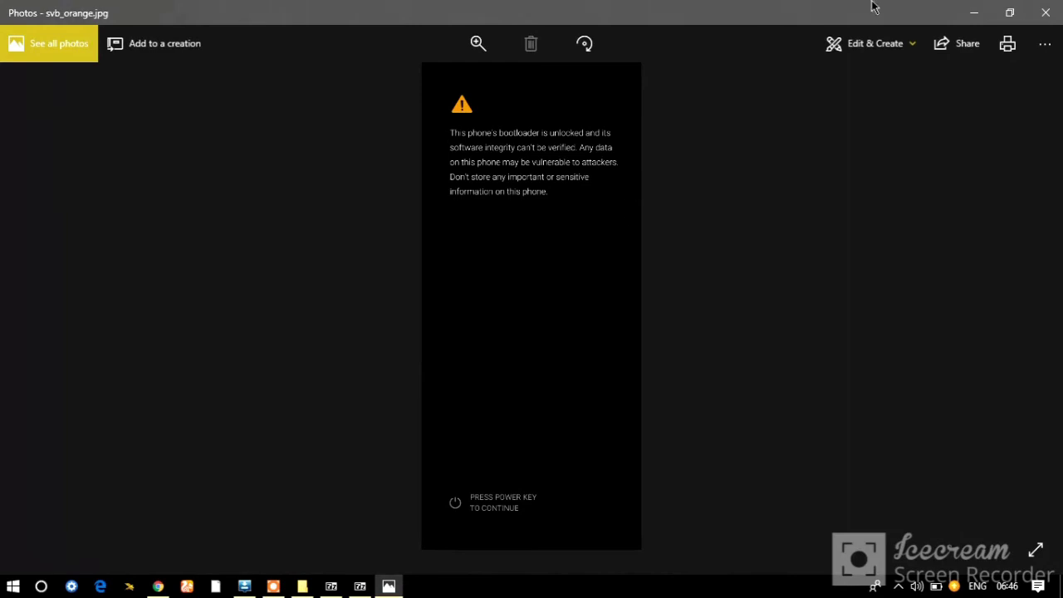
pyautogui.click(1045, 13)
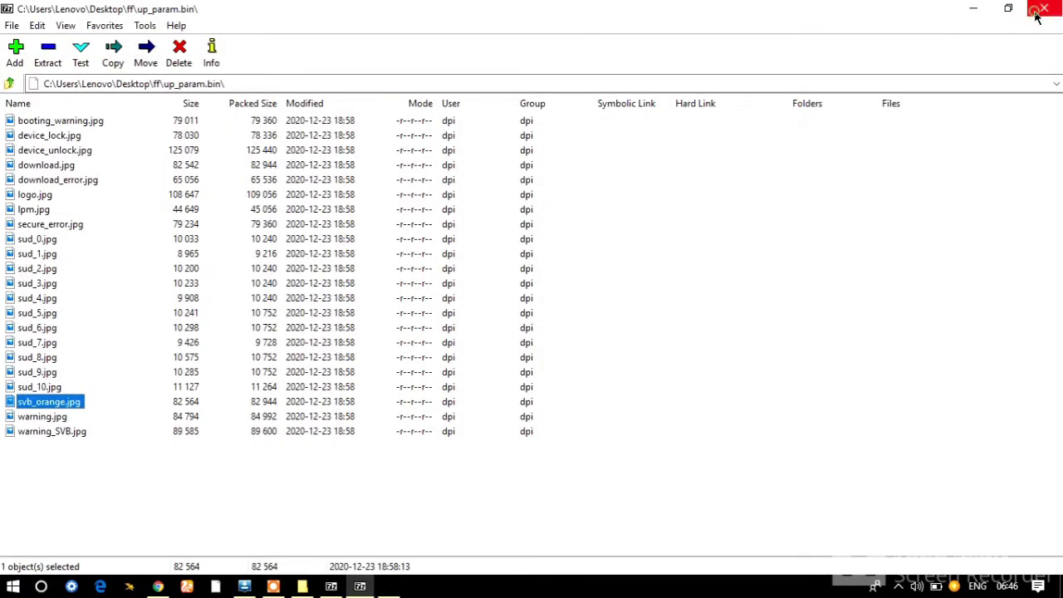
# View warning_SVB.jpg, warning.jpg and sud_10.jpg from the archive, closing each image after viewing.
pyautogui.doubleClick(60, 433)
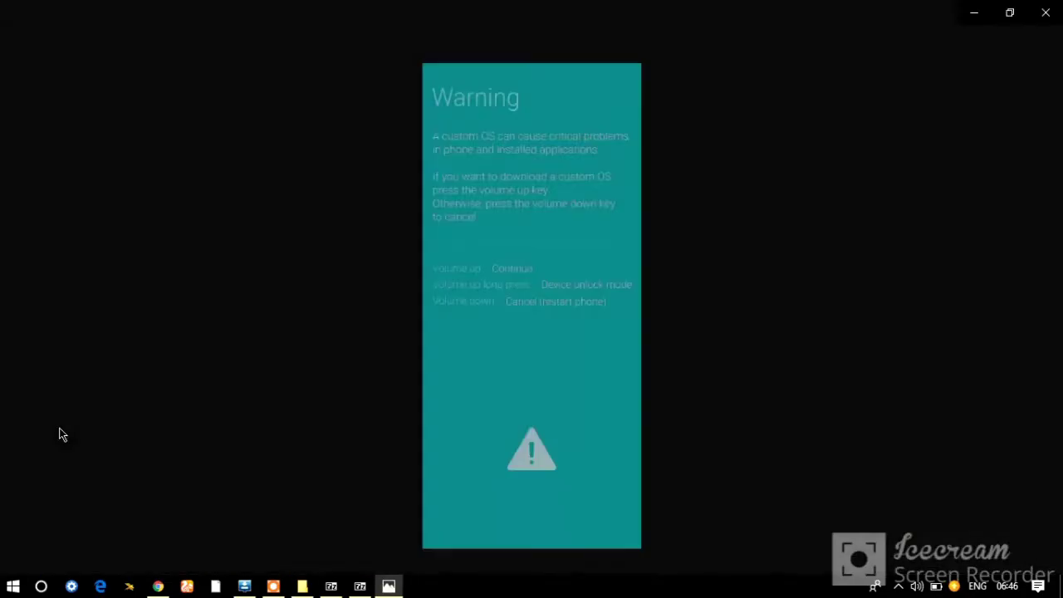
pyautogui.click(1048, 13)
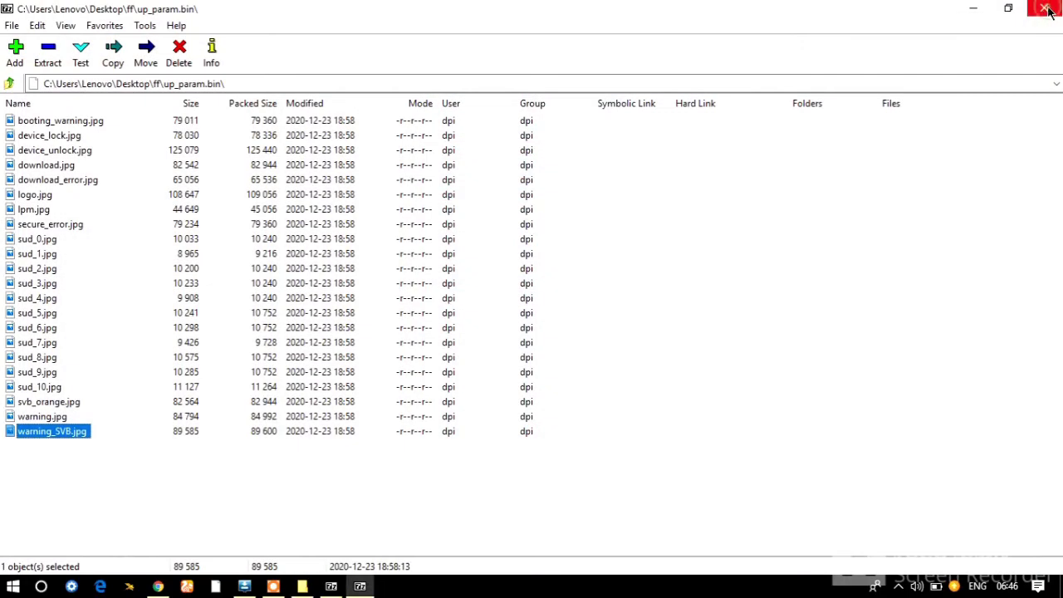
pyautogui.doubleClick(42, 418)
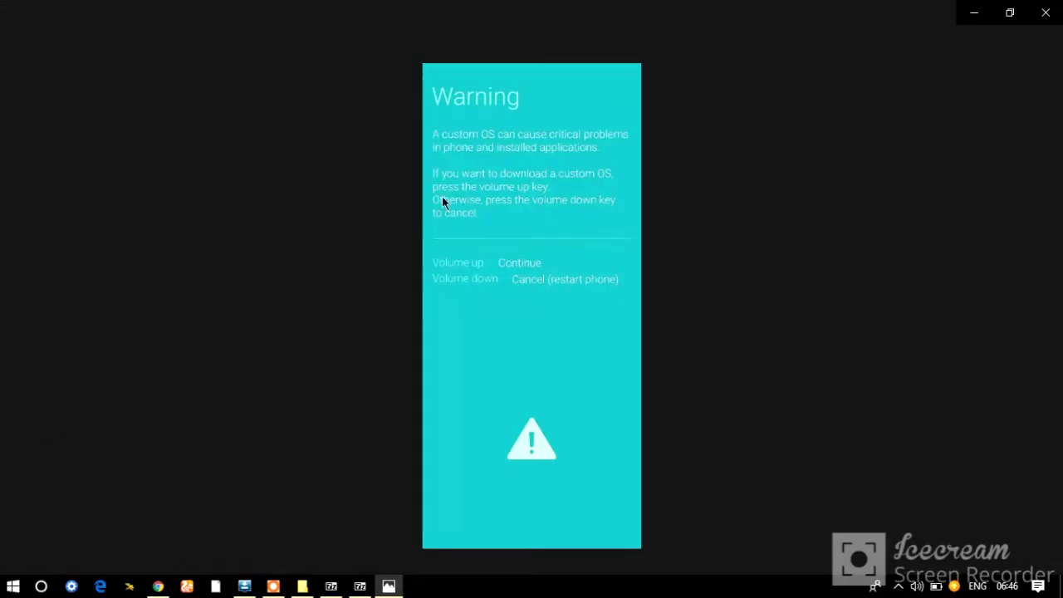
pyautogui.click(1049, 13)
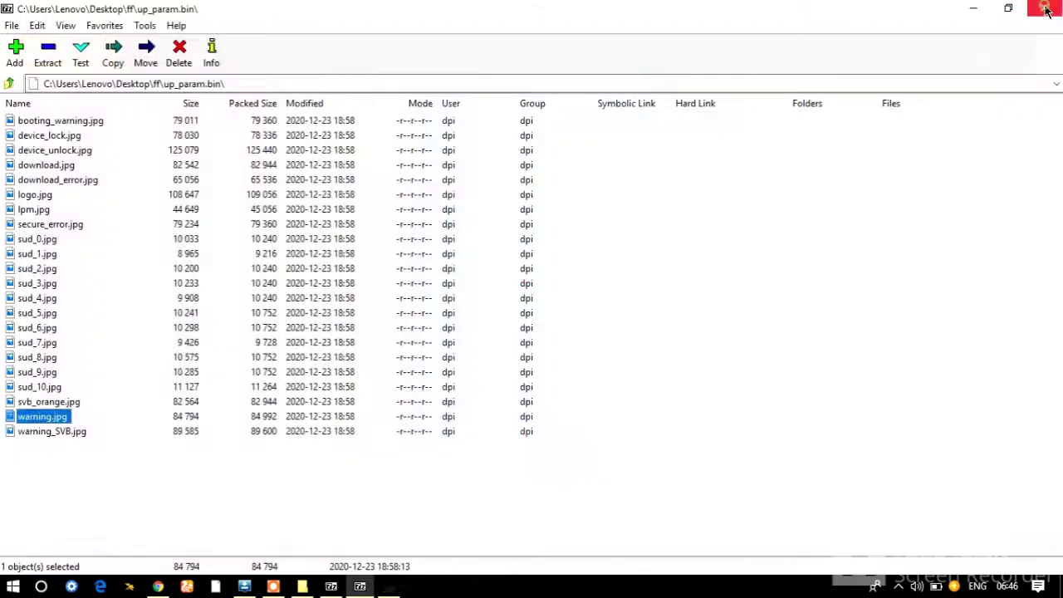
pyautogui.doubleClick(37, 388)
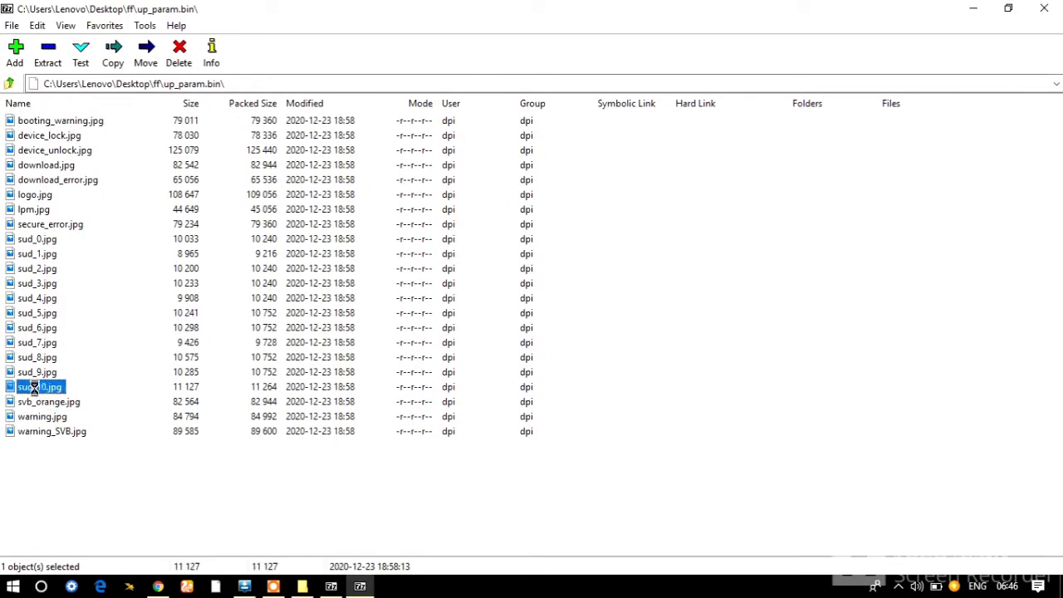
pyautogui.click(1046, 15)
# View secure_error.jpg and lpm.jpg from the archive, closing each image after viewing.
pyautogui.doubleClick(69, 225)
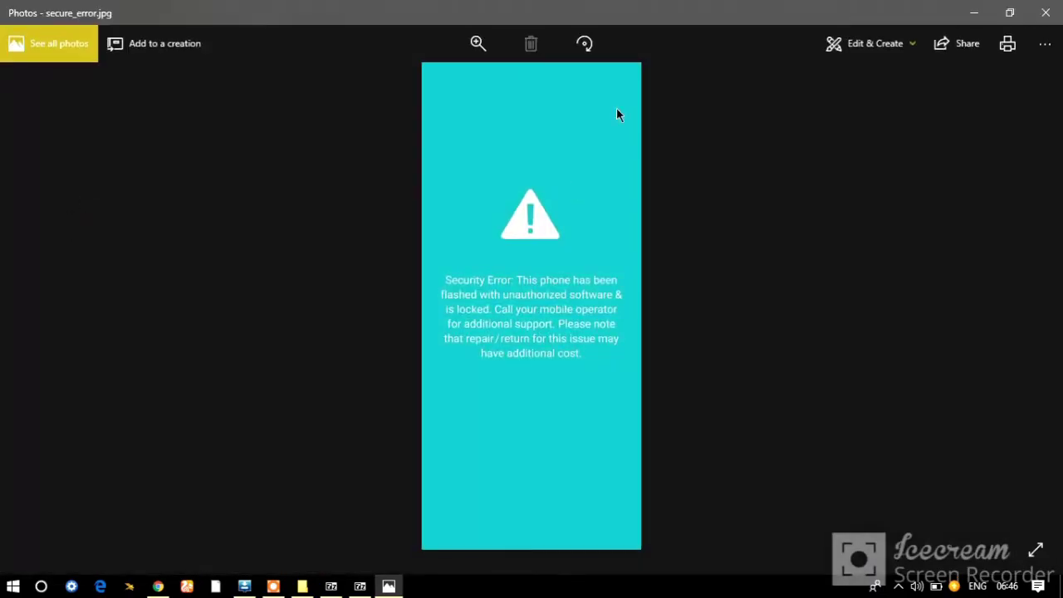
pyautogui.click(1045, 12)
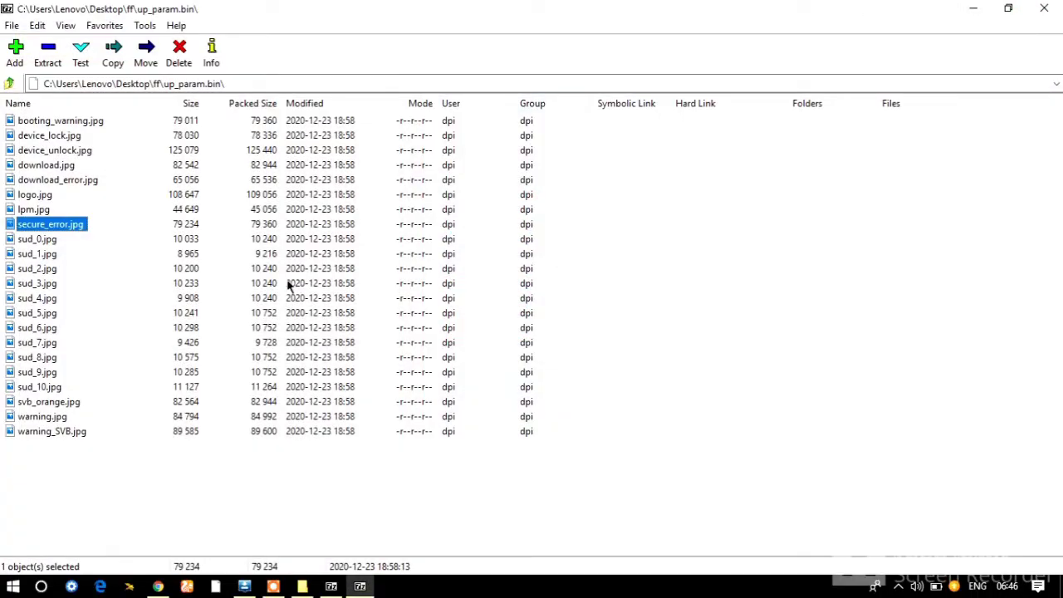
pyautogui.doubleClick(38, 210)
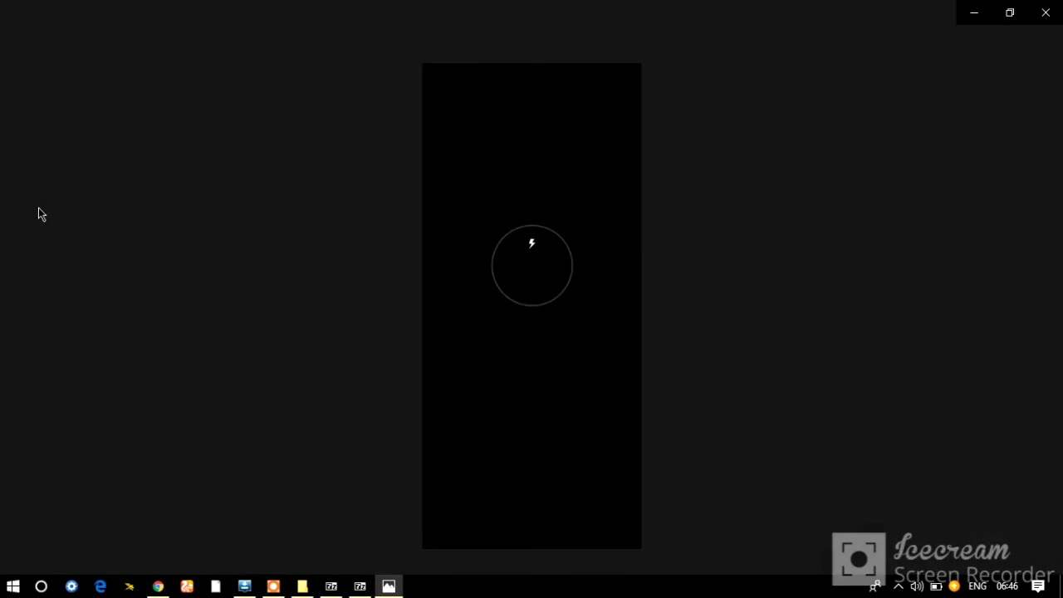
pyautogui.click(1046, 12)
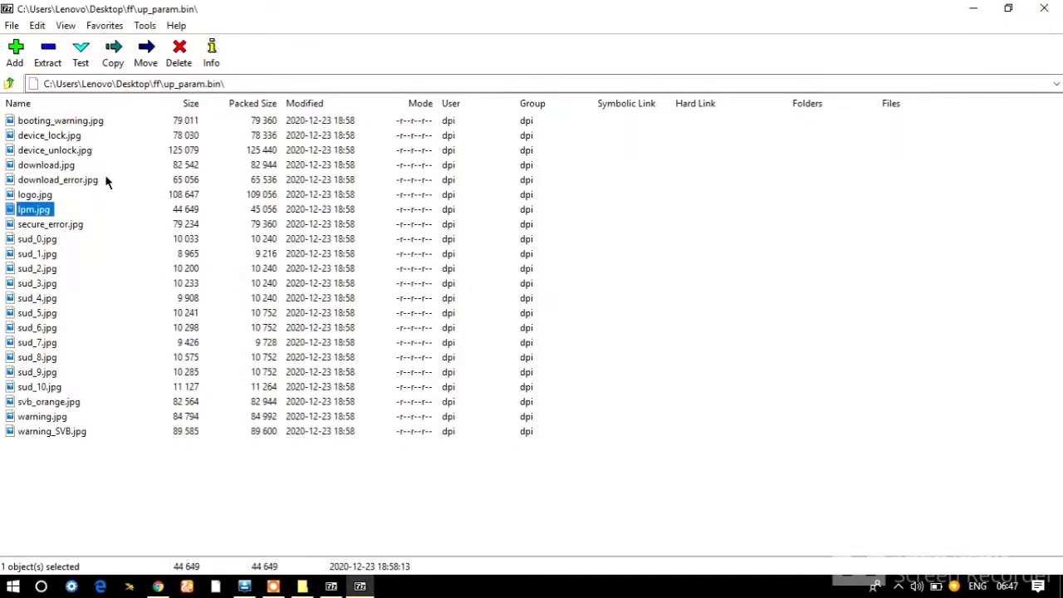
# Delete booting_warning.jpg from the up_param.bin archive and confirm the deletion.
pyautogui.click(66, 122)
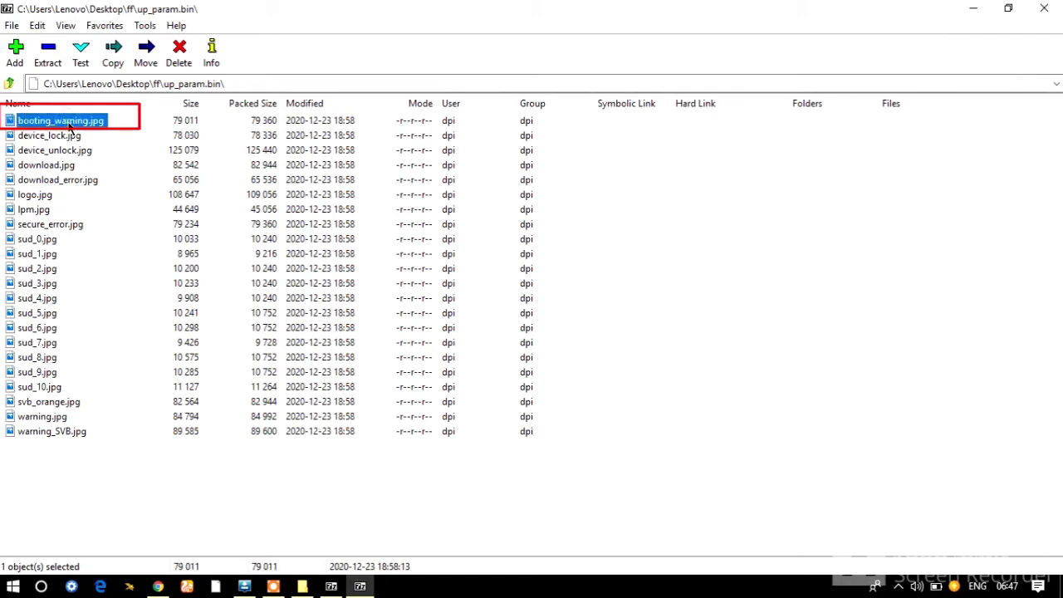
pyautogui.click(180, 55)
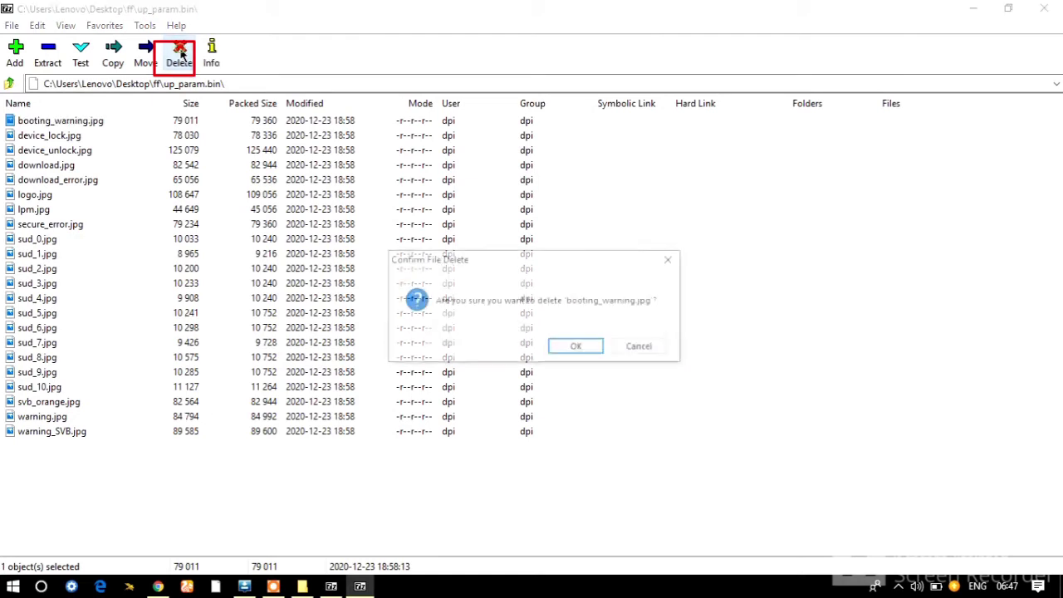
pyautogui.click(575, 348)
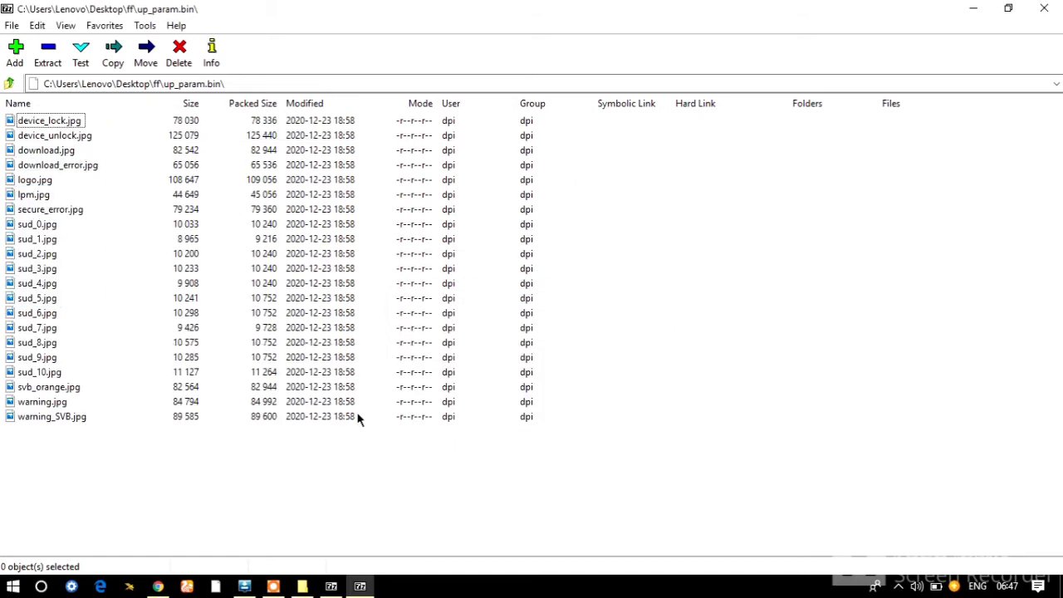
# Delete svb_orange.jpg from the up_param.bin archive, confirm the deletion and close the archive window.
pyautogui.click(66, 389)
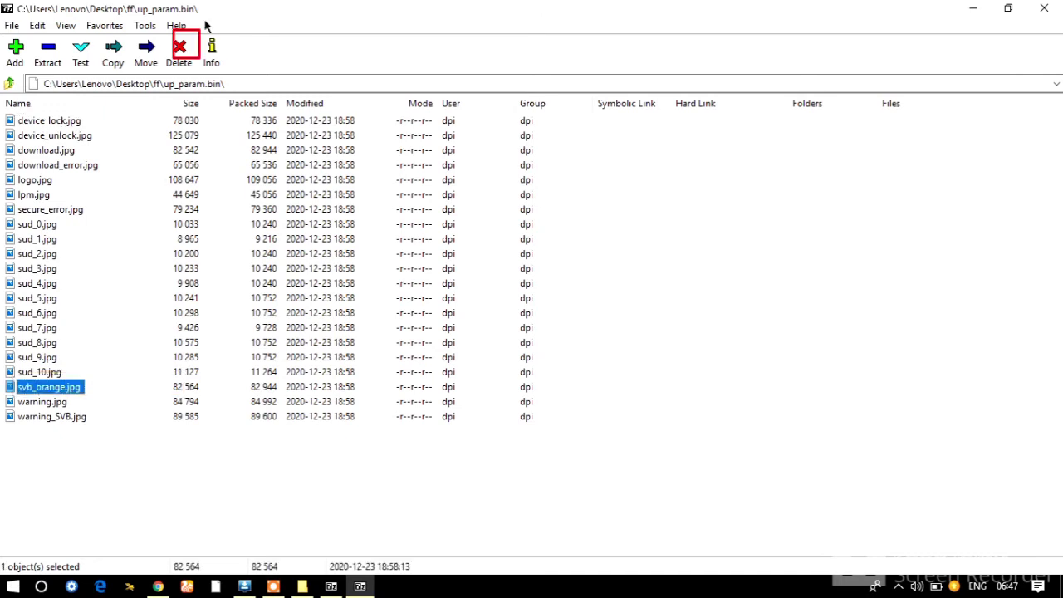
pyautogui.click(183, 48)
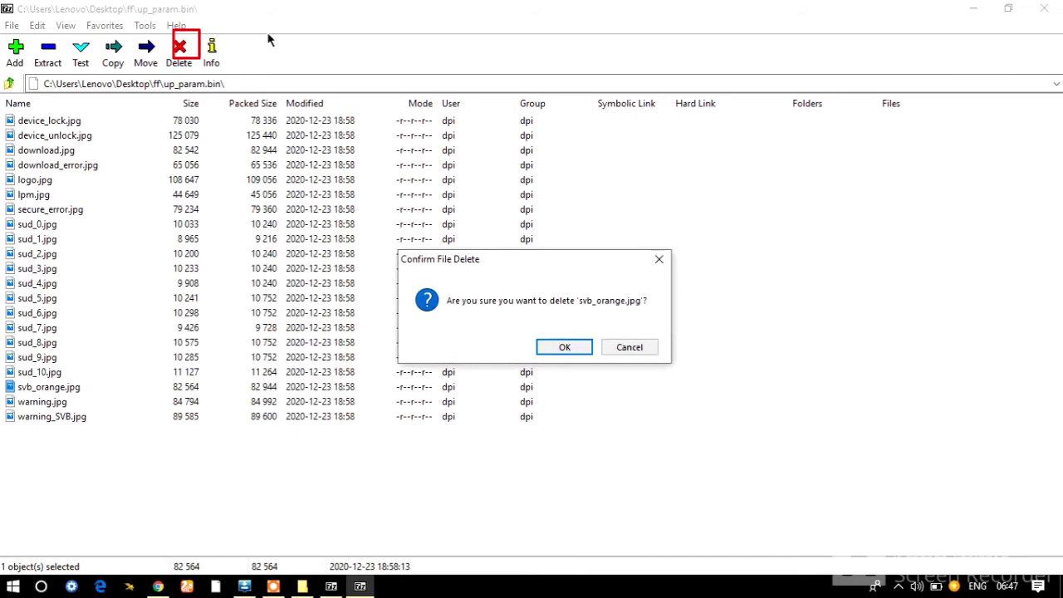
pyautogui.click(564, 349)
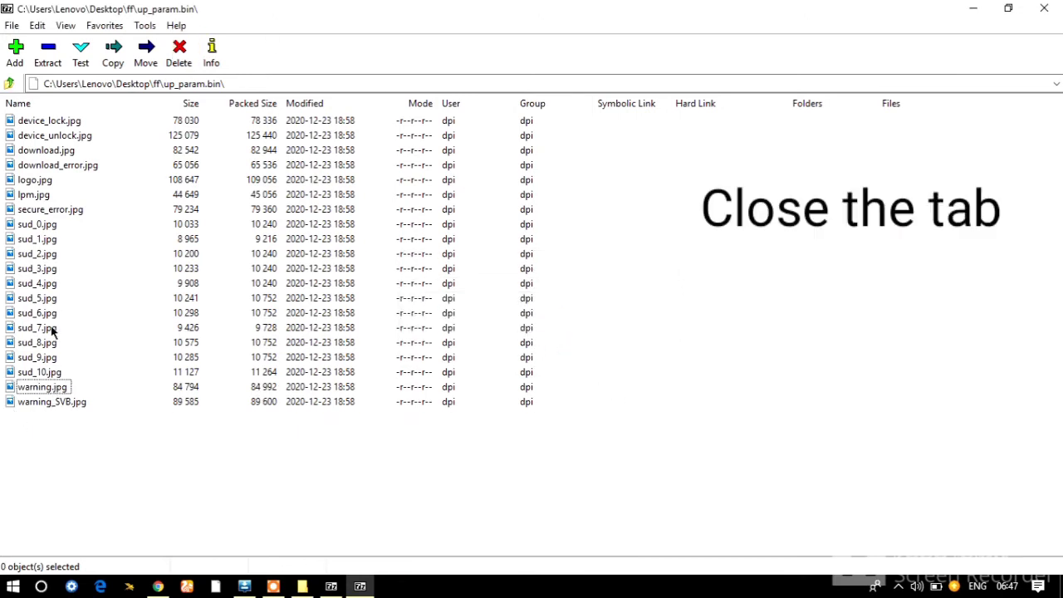
pyautogui.click(1044, 8)
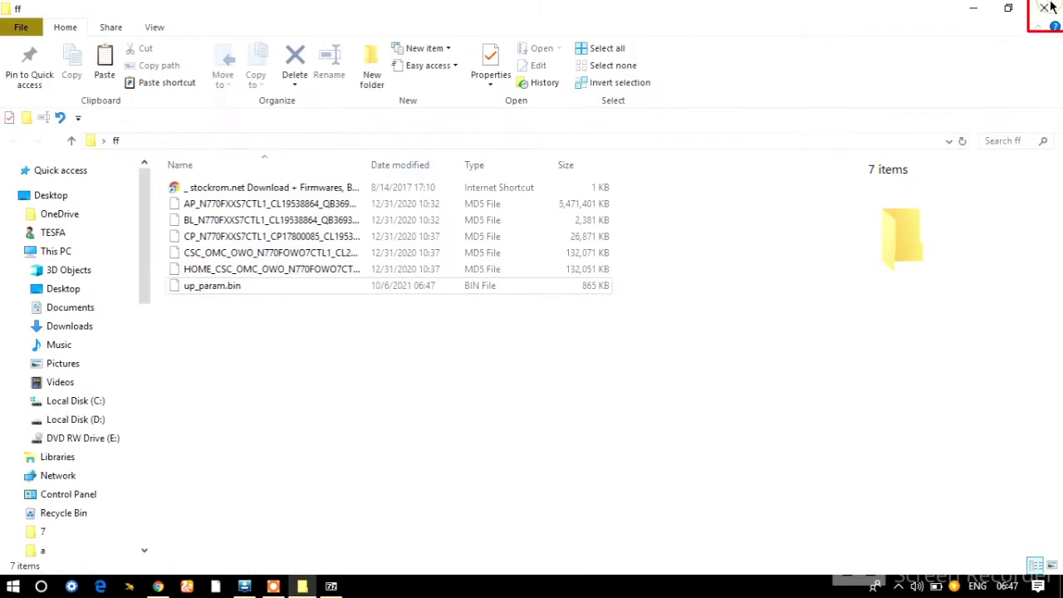
pyautogui.click(230, 291)
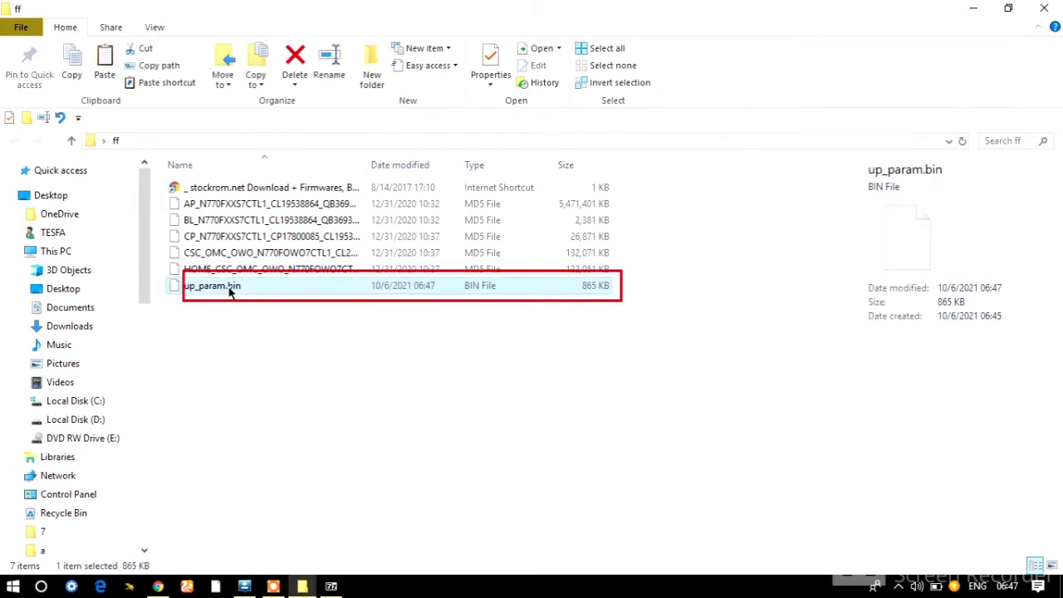
pyautogui.rightClick(230, 291)
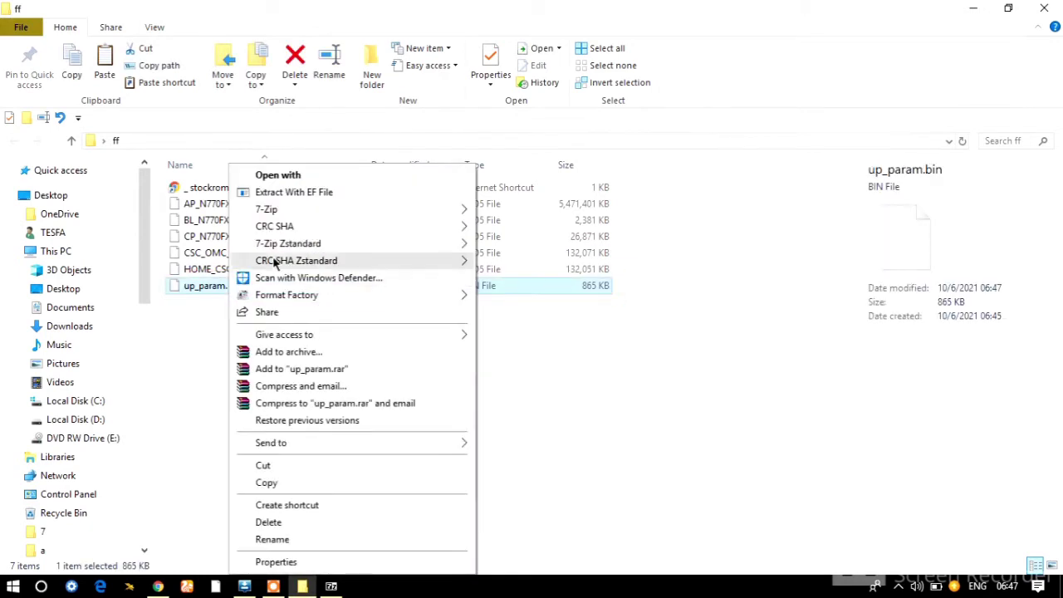
pyautogui.click(499, 502)
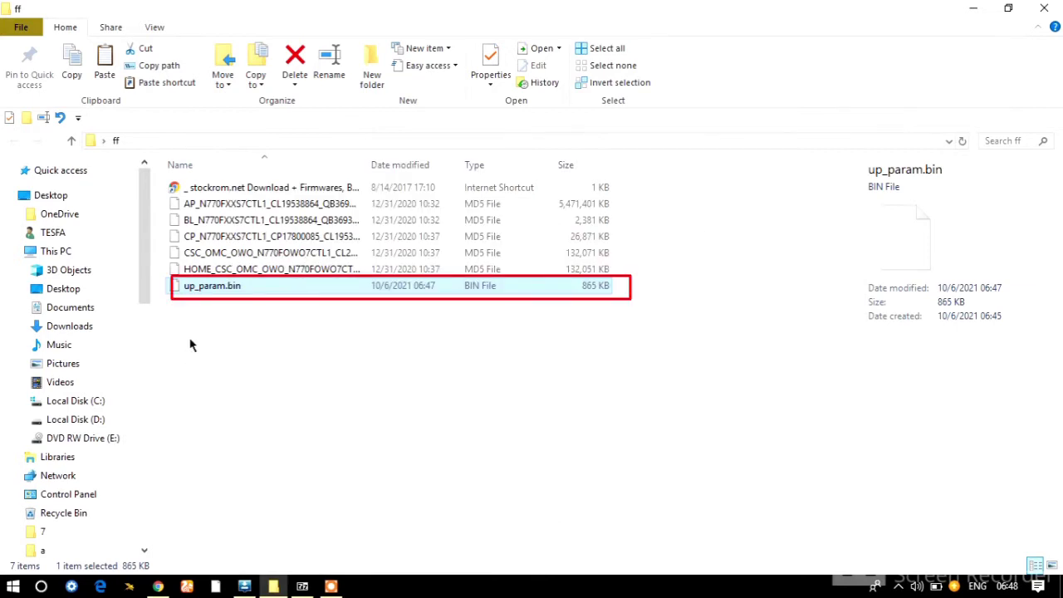
# Start adding up_param.bin to a new 7-Zip archive and name the archive "N770F bootloder fixx".
pyautogui.rightClick(237, 288)
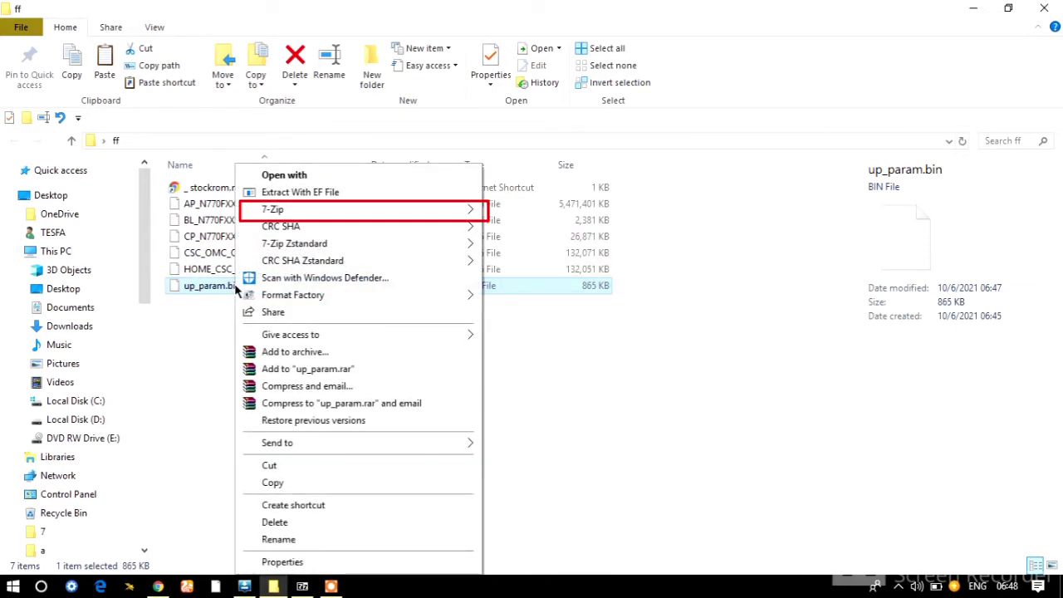
pyautogui.moveTo(396, 209)
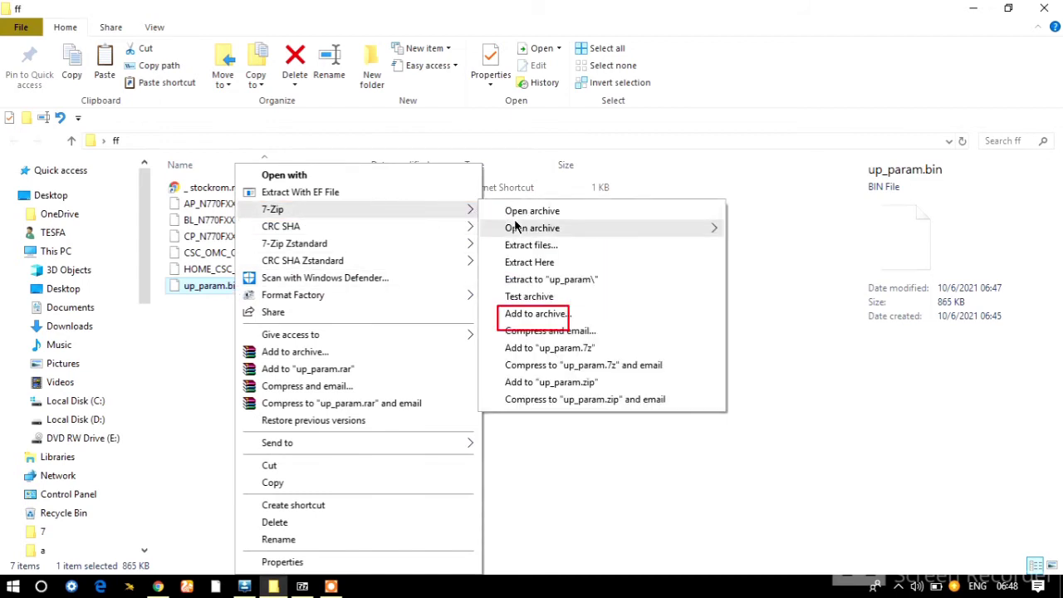
pyautogui.click(536, 315)
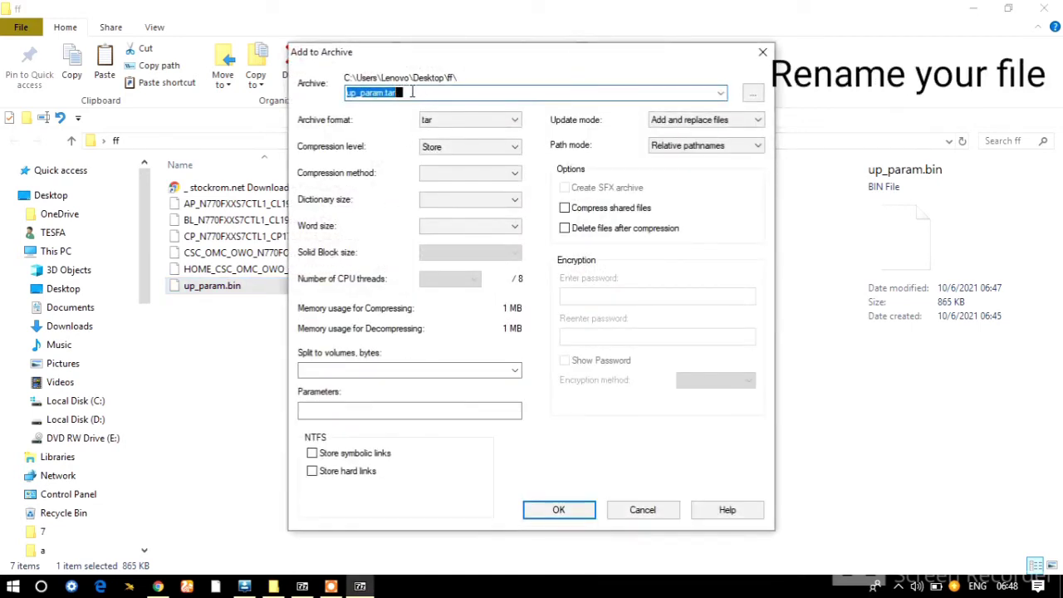
pyautogui.click(412, 92)
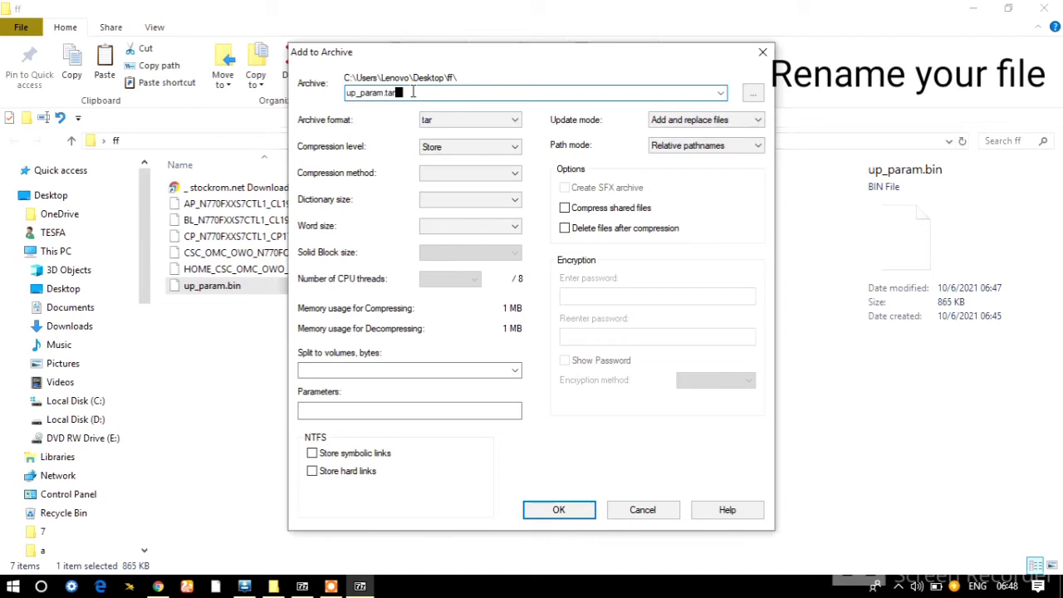
pyautogui.press('BackSpace')
pyautogui.press('BackSpace')
pyautogui.press('BackSpace')
pyautogui.press('BackSpace')
pyautogui.press('BackSpace')
pyautogui.press('BackSpace')
pyautogui.press('BackSpace')
pyautogui.press('BackSpace')
pyautogui.press('BackSpace')
pyautogui.press('BackSpace')
pyautogui.press('BackSpace')
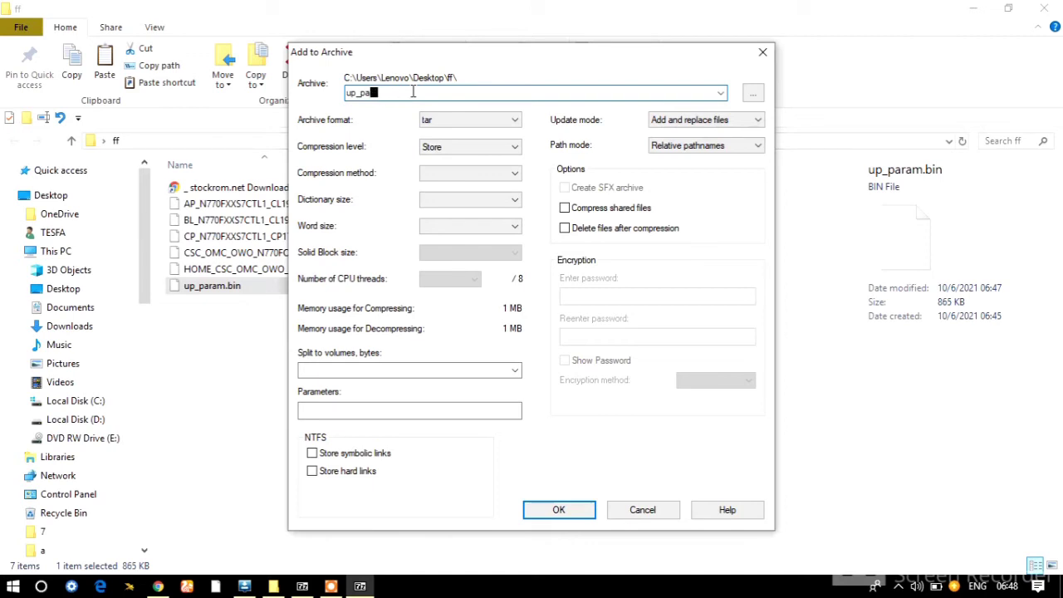
pyautogui.write('N')
pyautogui.write('770')
pyautogui.write('F')
pyautogui.write('f')
pyautogui.write('F')
pyautogui.write(' boo')
pyautogui.write('tlo')
pyautogui.write('de')
pyautogui.write('r fix')
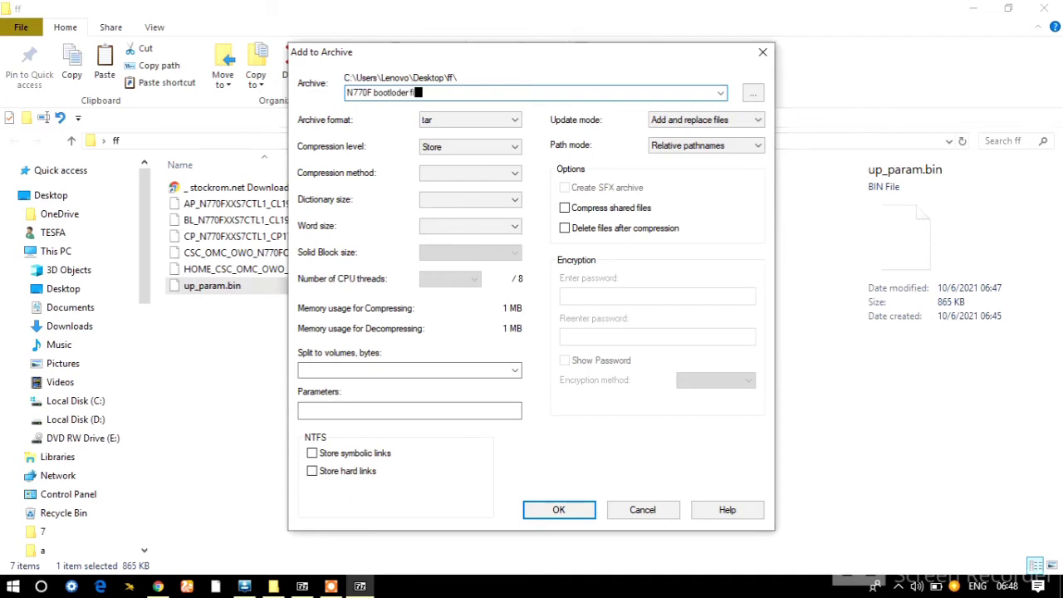
pyautogui.write('x')
# Set the archive format to tar and create the archive.
pyautogui.click(504, 121)
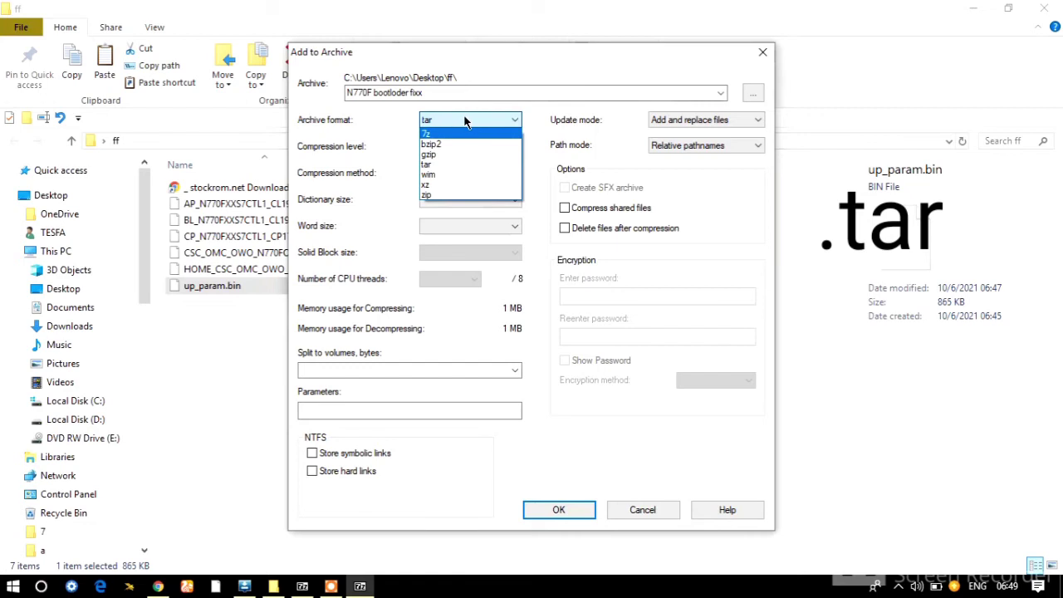
pyautogui.click(431, 165)
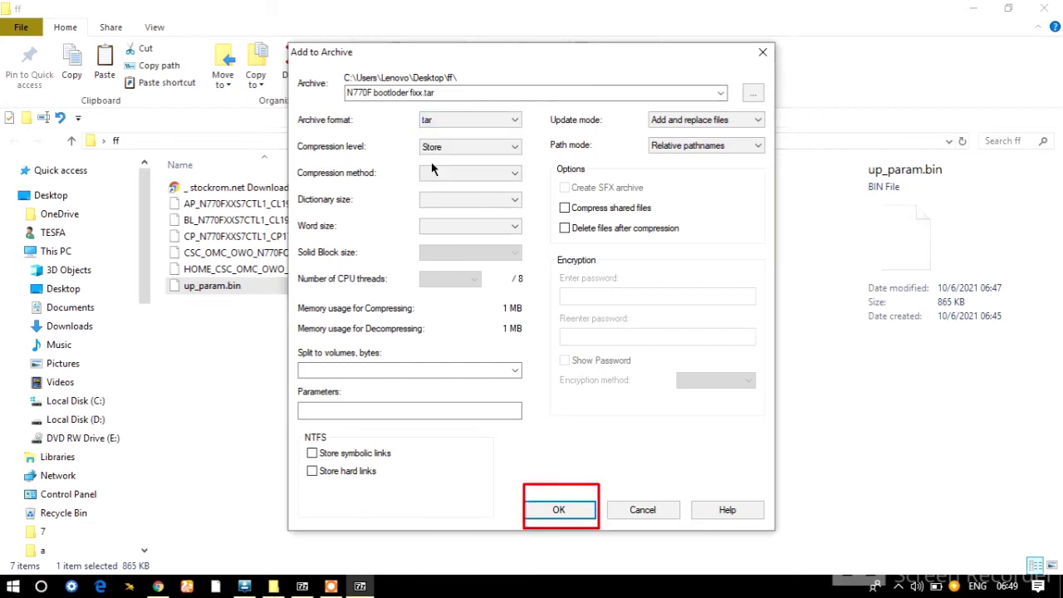
pyautogui.click(559, 512)
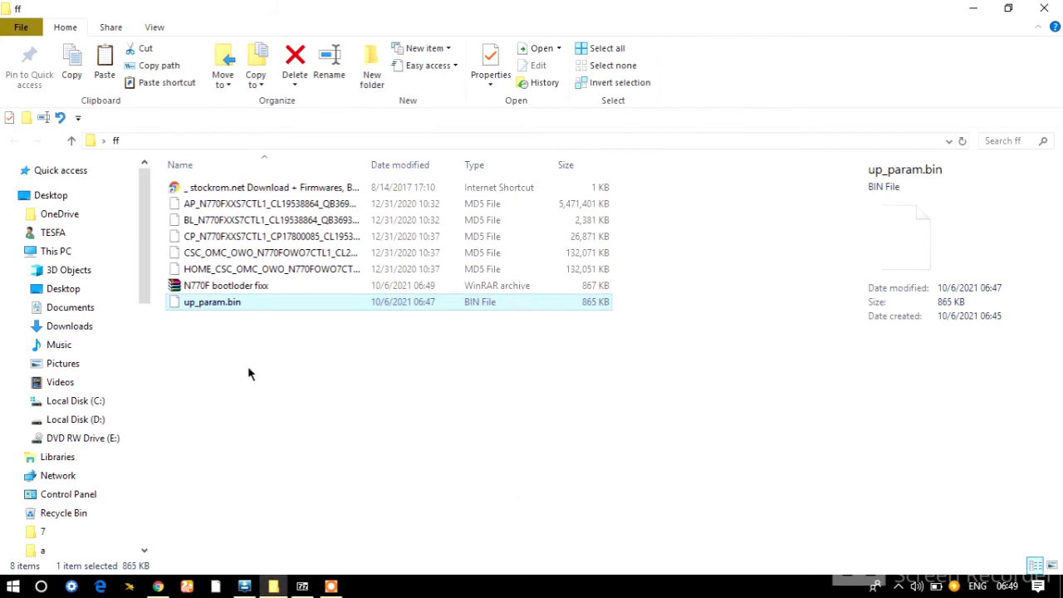
# Delete the loose up_param.bin from the ff folder and close the folder window.
pyautogui.click(218, 289)
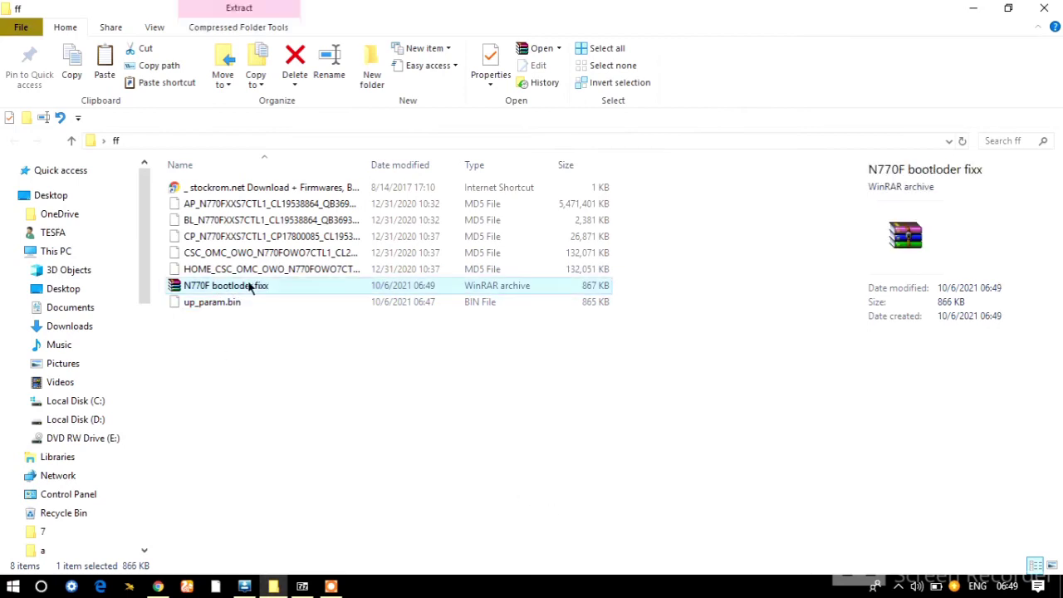
pyautogui.click(206, 305)
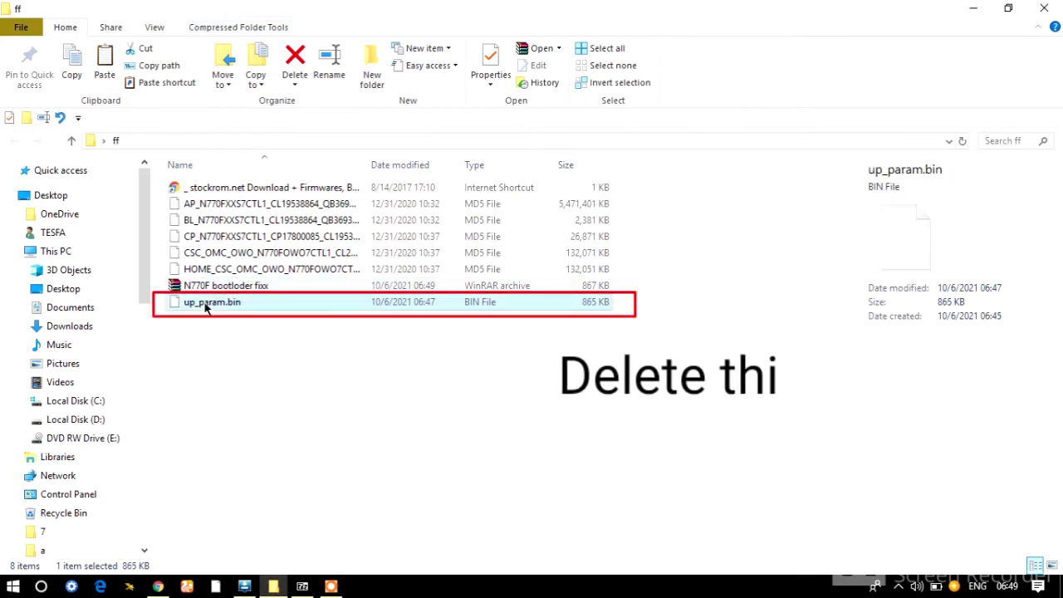
pyautogui.rightClick(206, 305)
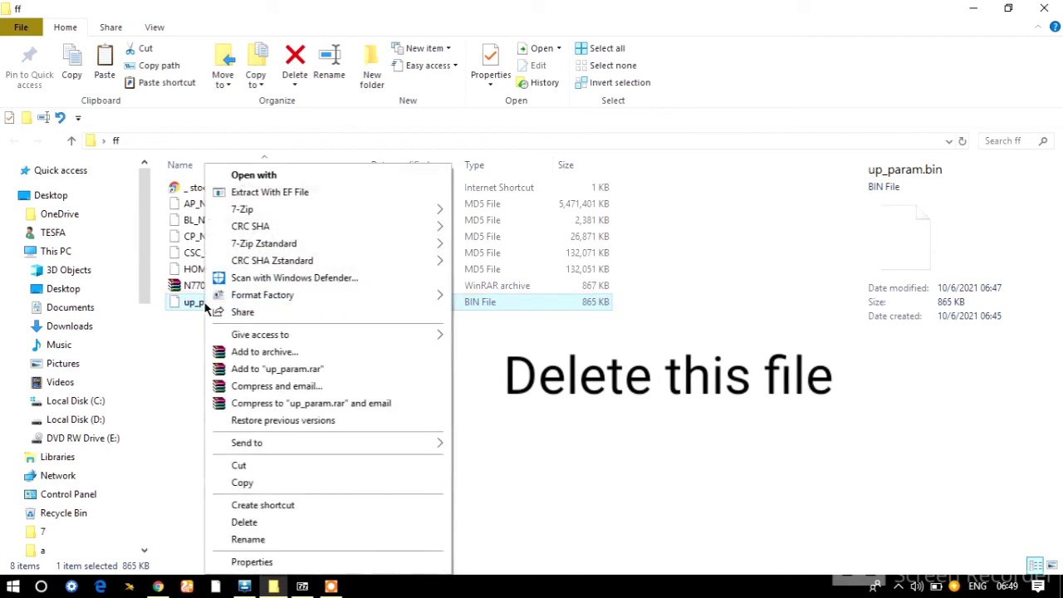
pyautogui.click(244, 523)
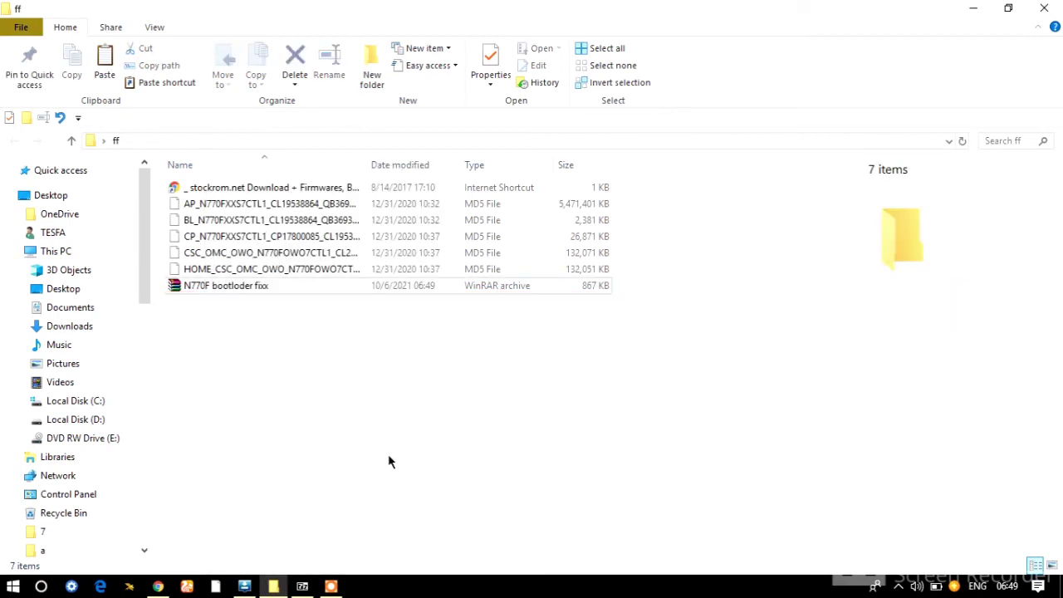
pyautogui.click(234, 285)
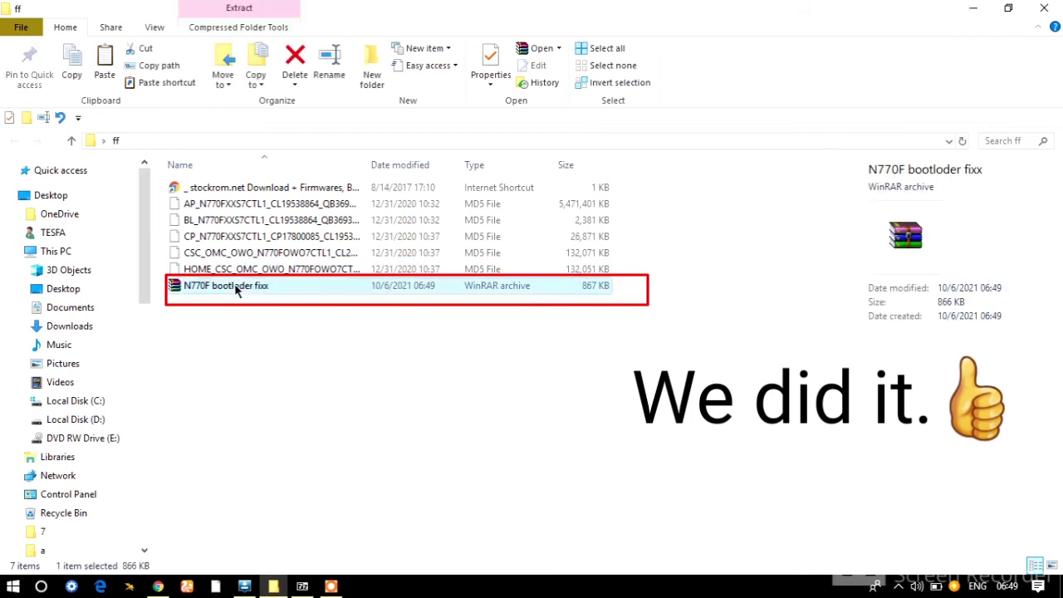
pyautogui.click(306, 420)
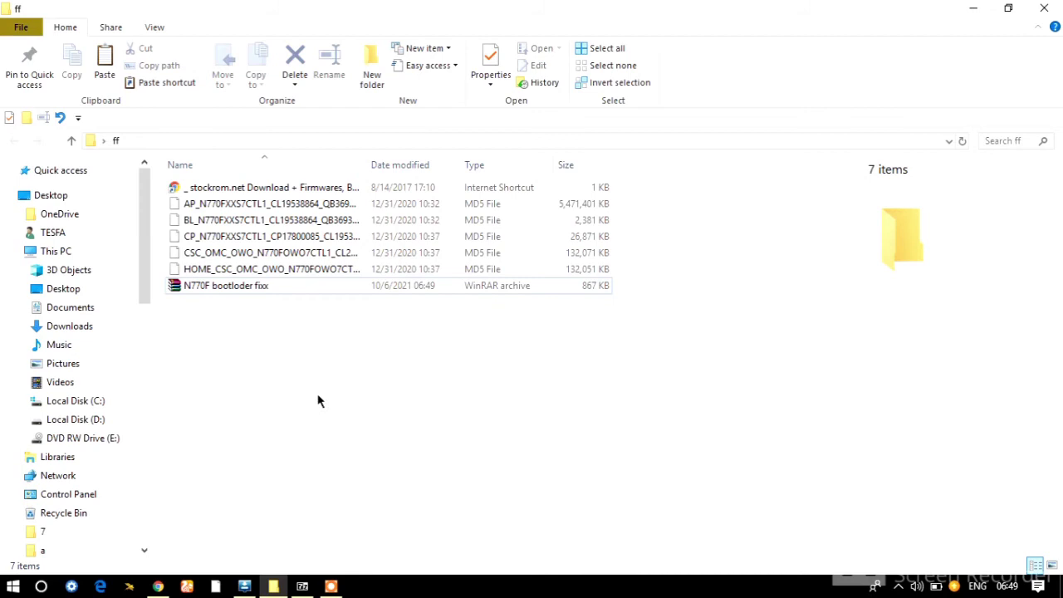
pyautogui.click(1046, 6)
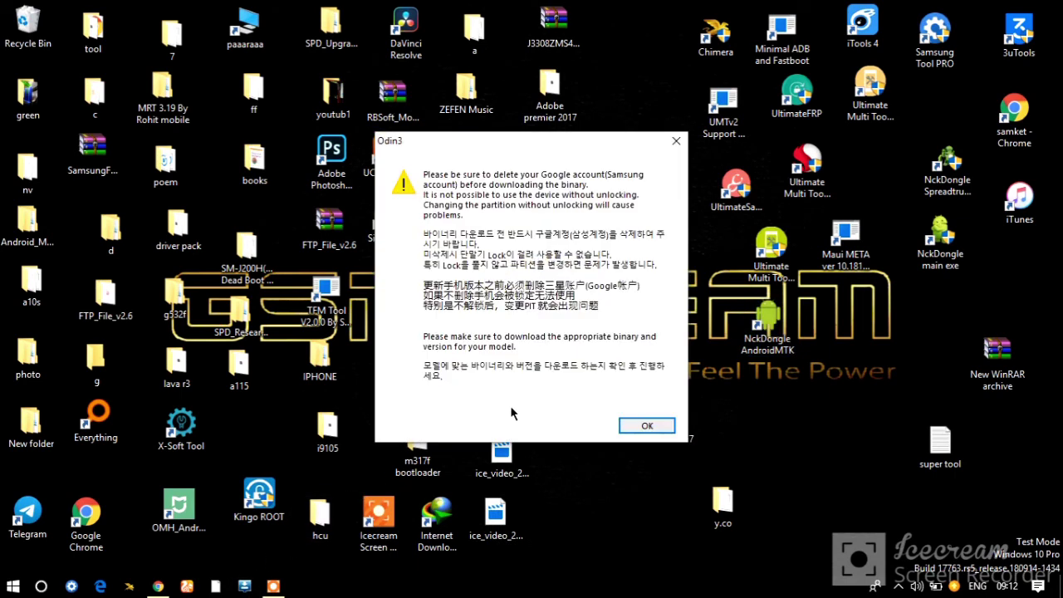
# In Odin3, accept the startup notice, load the N770F bootloder fixx archive as the AP file and flash it to the phone.
pyautogui.click(648, 427)
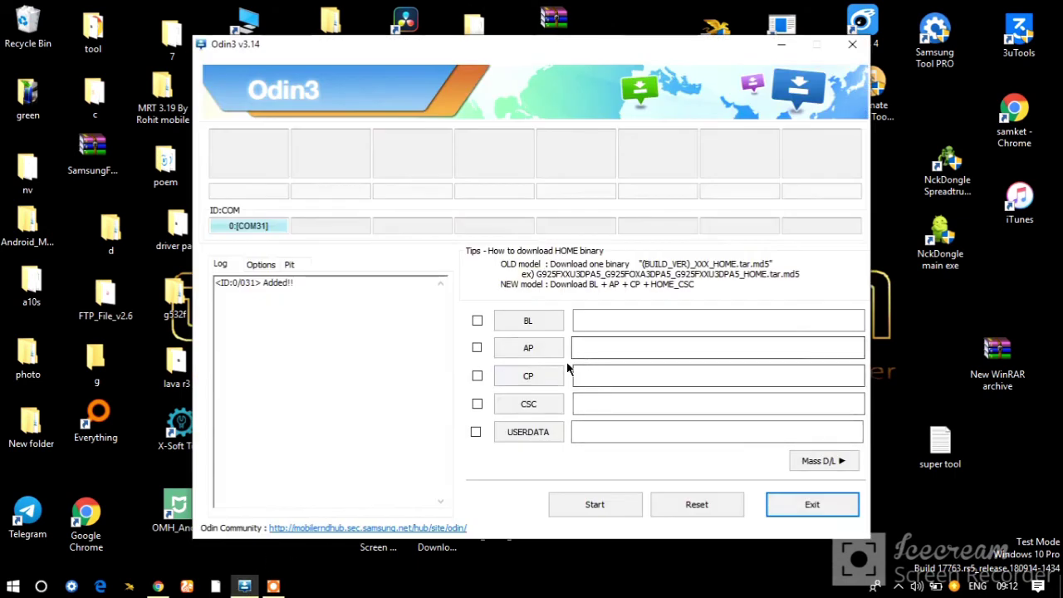
pyautogui.click(554, 350)
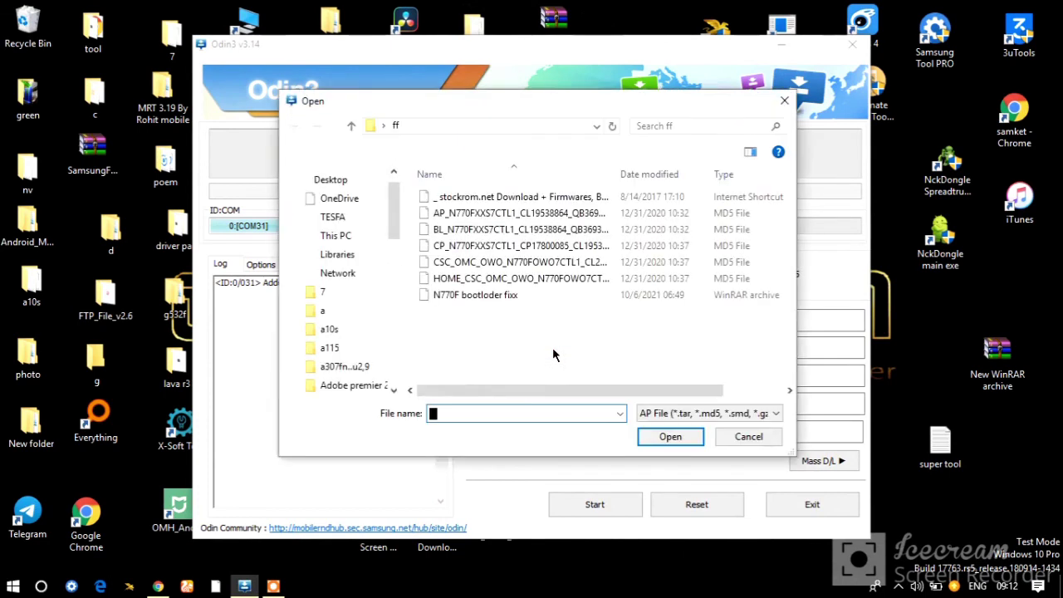
pyautogui.click(479, 298)
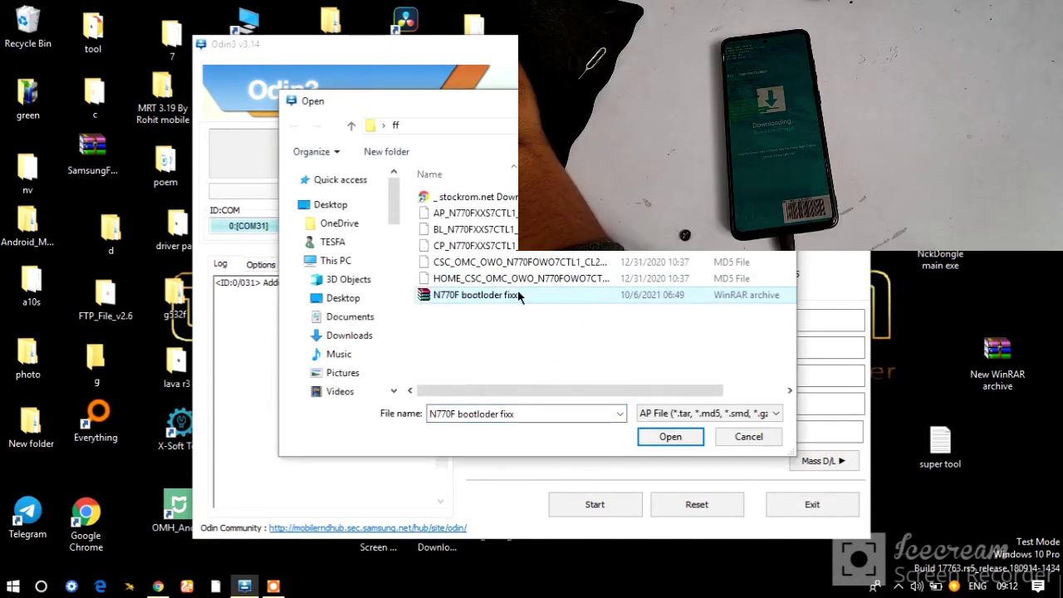
pyautogui.doubleClick(496, 301)
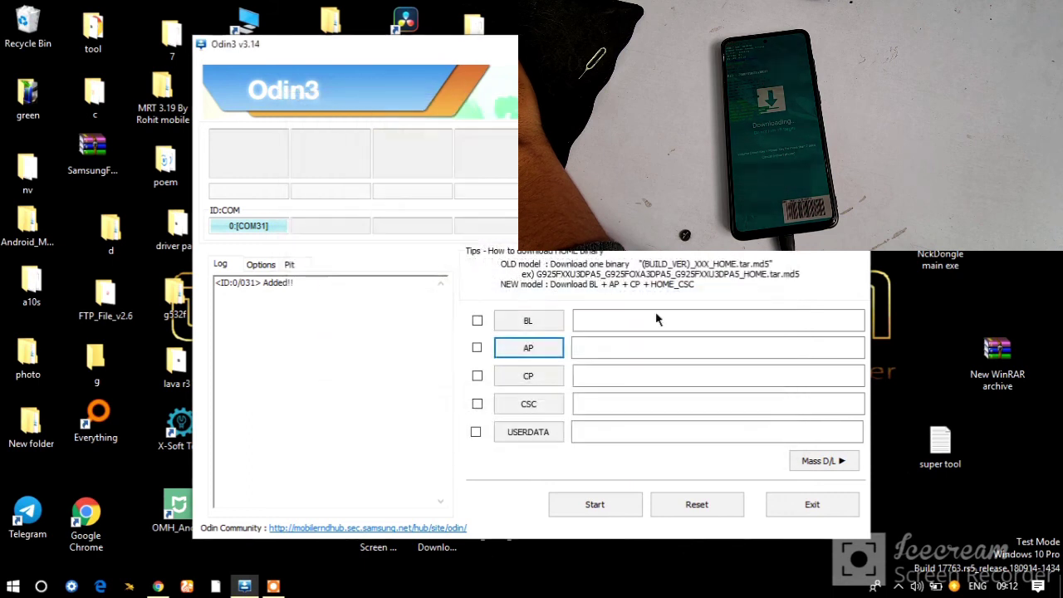
pyautogui.click(594, 504)
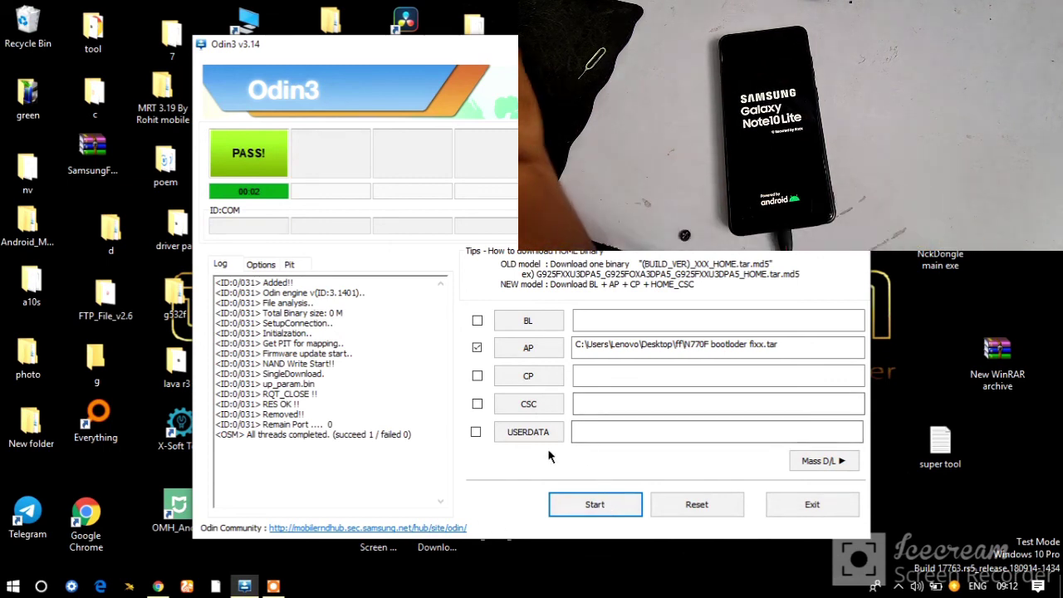
pyautogui.click(276, 587)
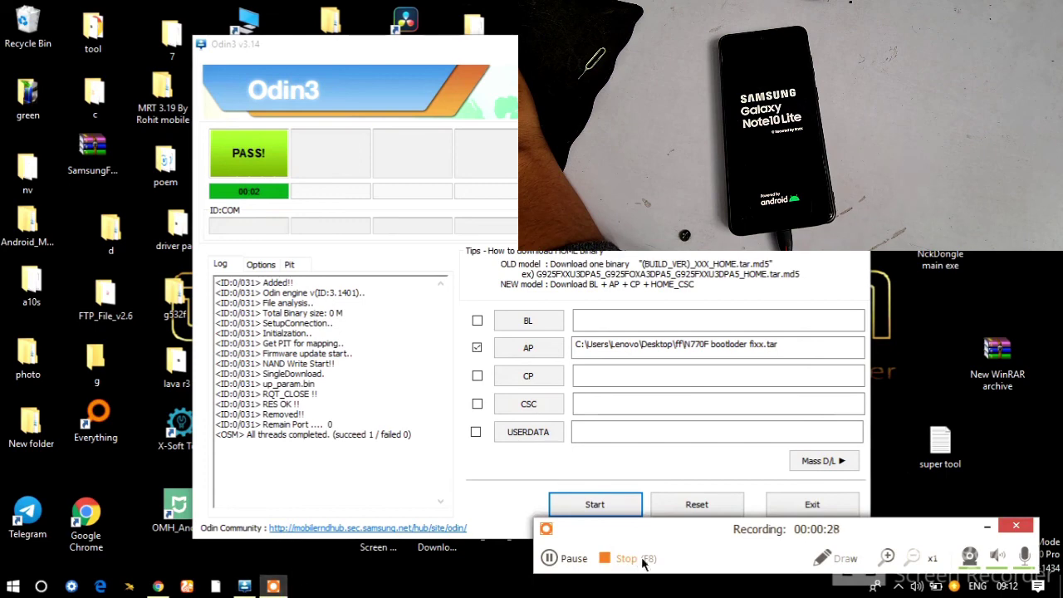
pyautogui.click(619, 558)
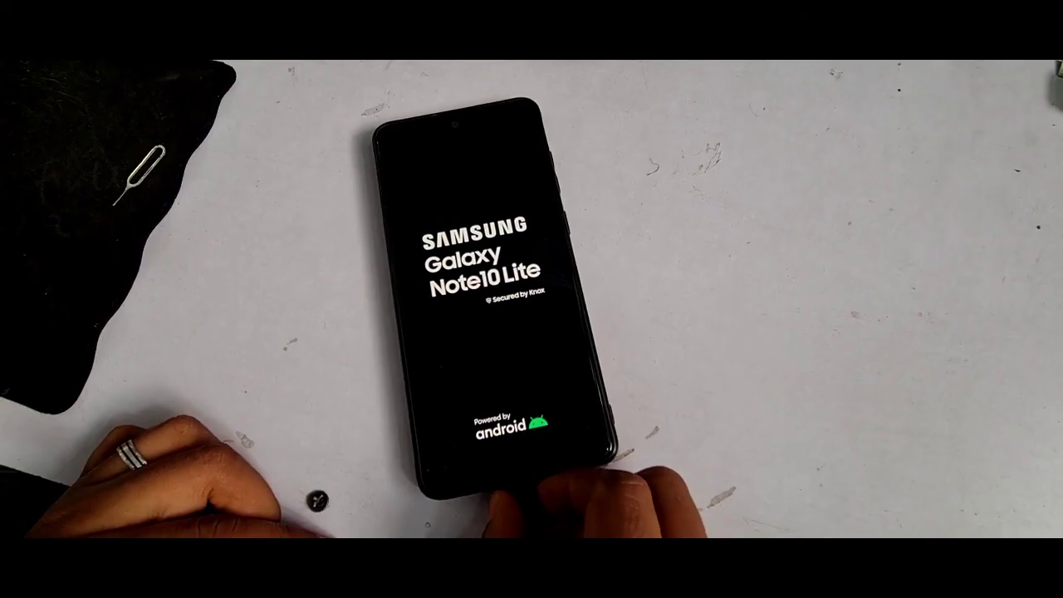